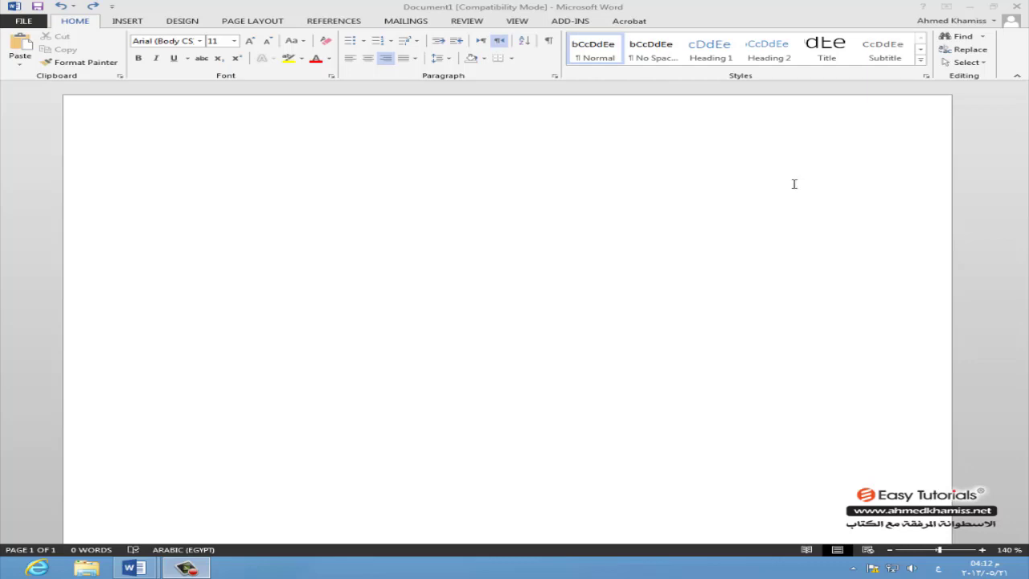
Type the Arabic title 'كتابة السمتندات' on the blank page and start a new line.
click(794, 183)
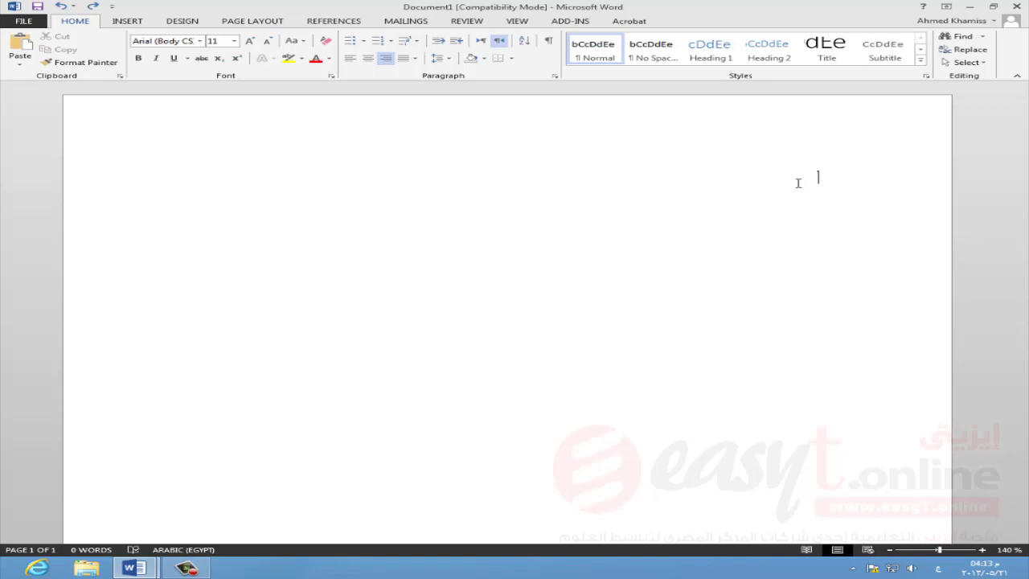
text(كتا)
text(بة المستن)
text(دات)
key(Return)
Type 'يعد برنامج' as a right-to-left Arabic line, then switch input to English.
text(يعد برن)
text(امج)
key(alt+shift)
key(ctrl+shift)
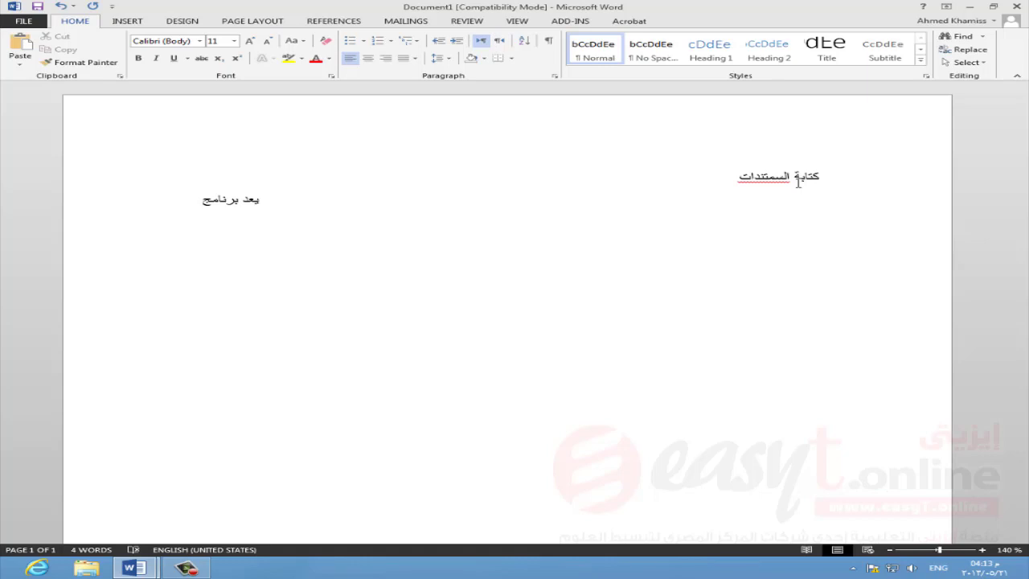
key(alt+shift)
key(ctrl+shift)
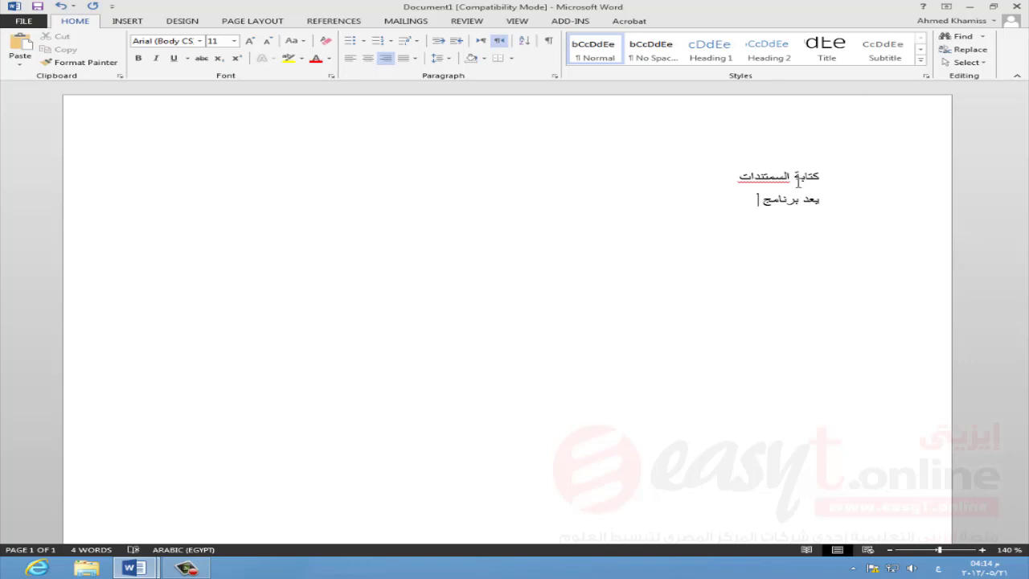
key(shift+alt)
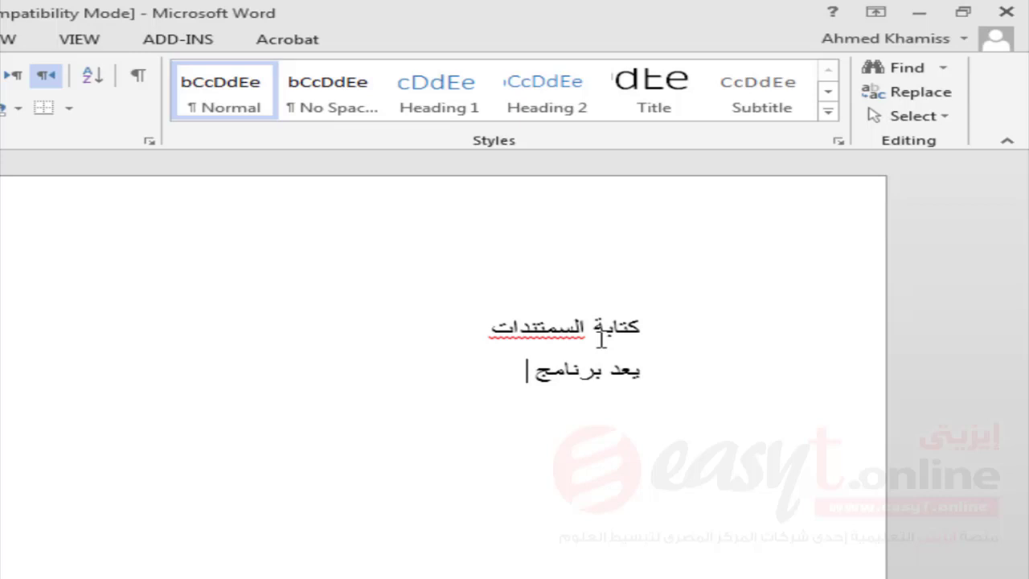
Type 'microsft word', then the Arabic rest of the sentence about writing letters and documents, ending with a period.
text(mi)
text(crosft wo)
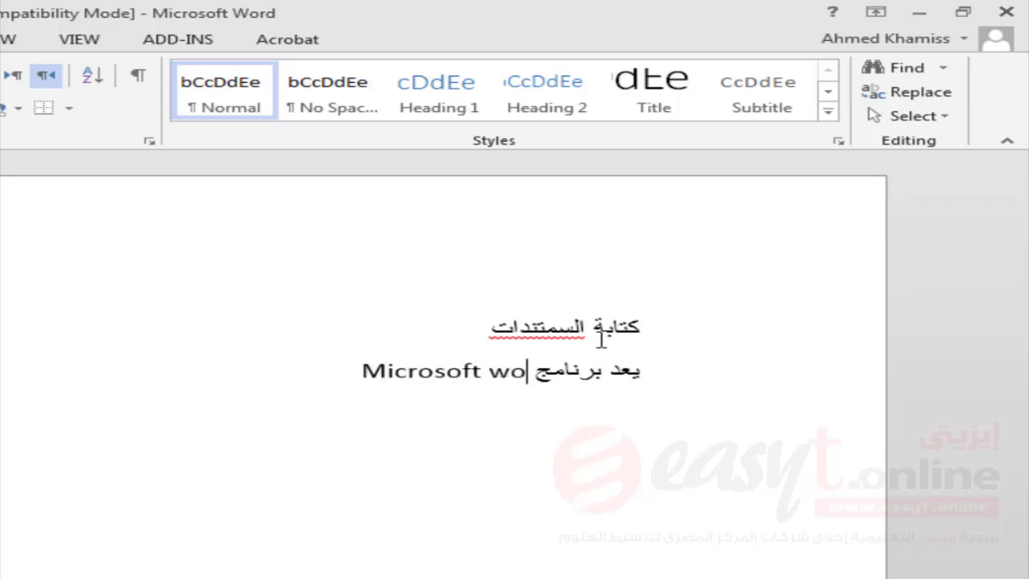
text(rd)
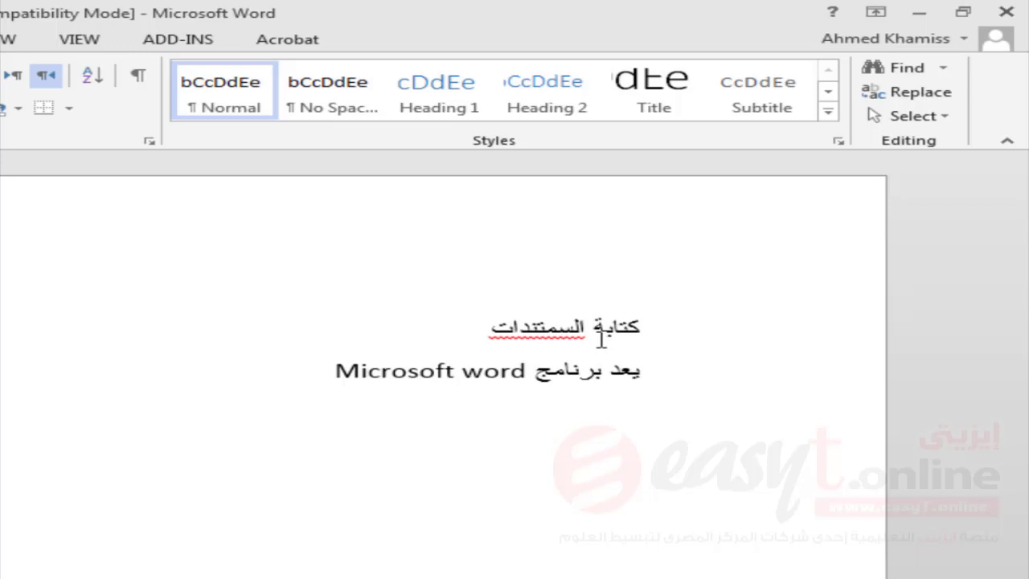
text(من أ)
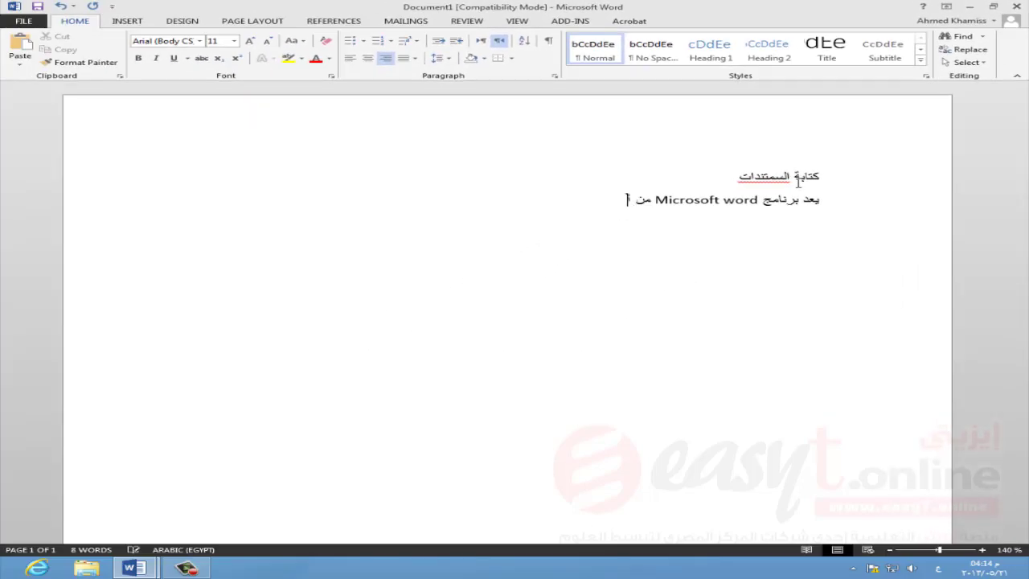
text(فضل البرامج التي يعتمد غيها في كتابة الرسائل والمستندات ولعله من ال)
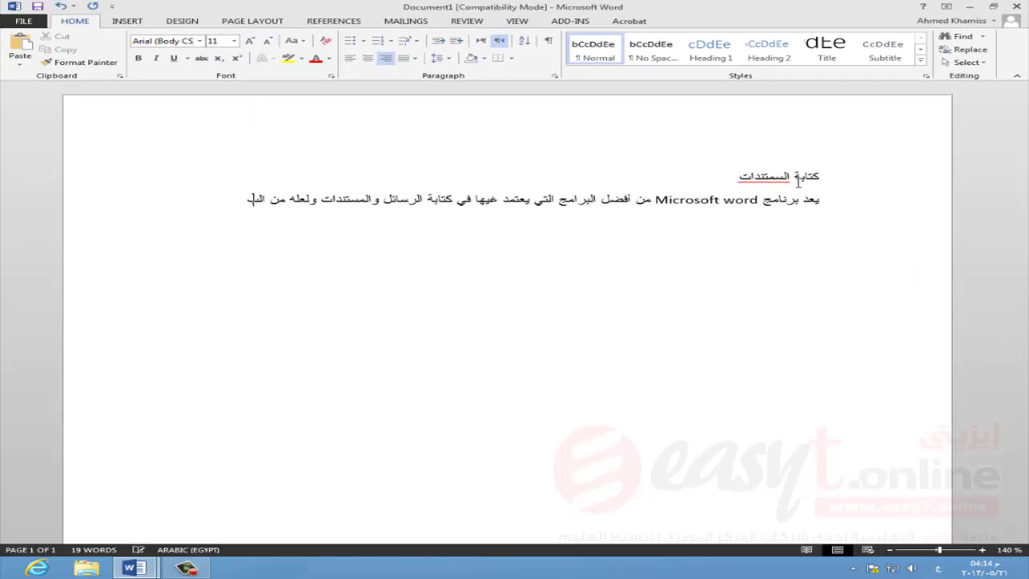
text(برام)
text(ج)
text(التي)
text( تعم)
text(د عل)
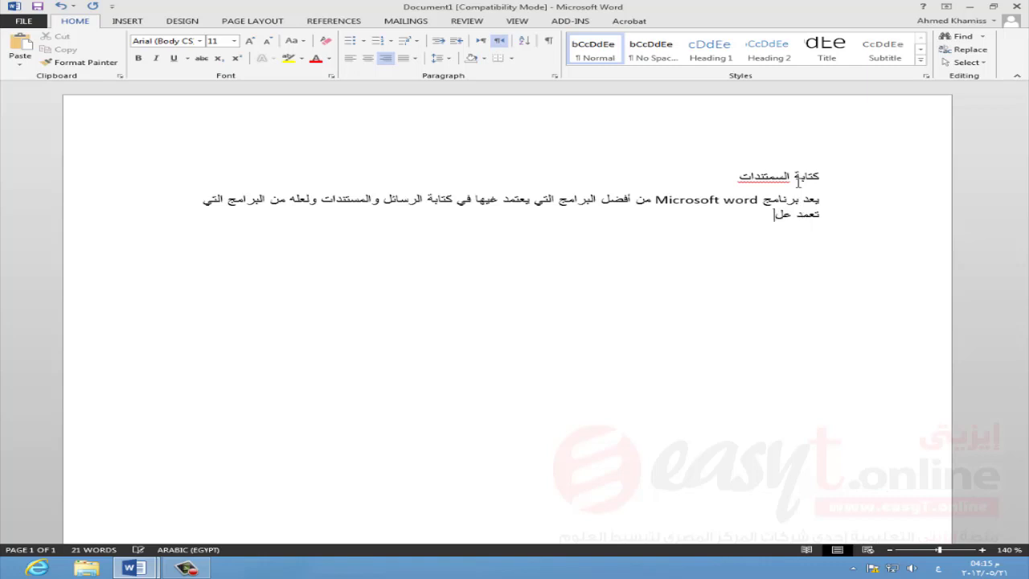
text(يها الشركات وقسم السكرتارية في كتابة المستندات )
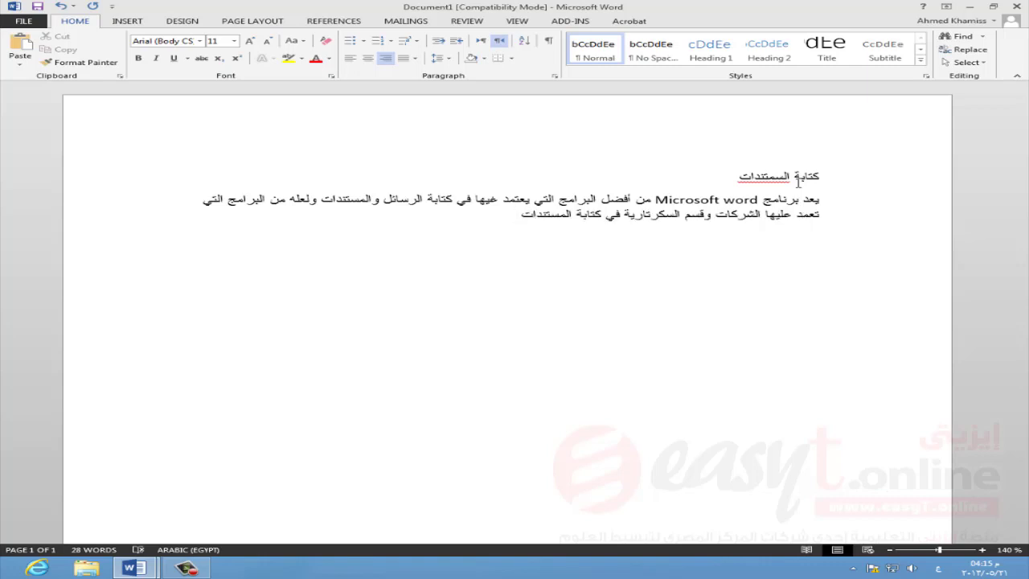
text(.)
Start a new paragraph after the first sentence for the Word 2013 text.
key(Return)
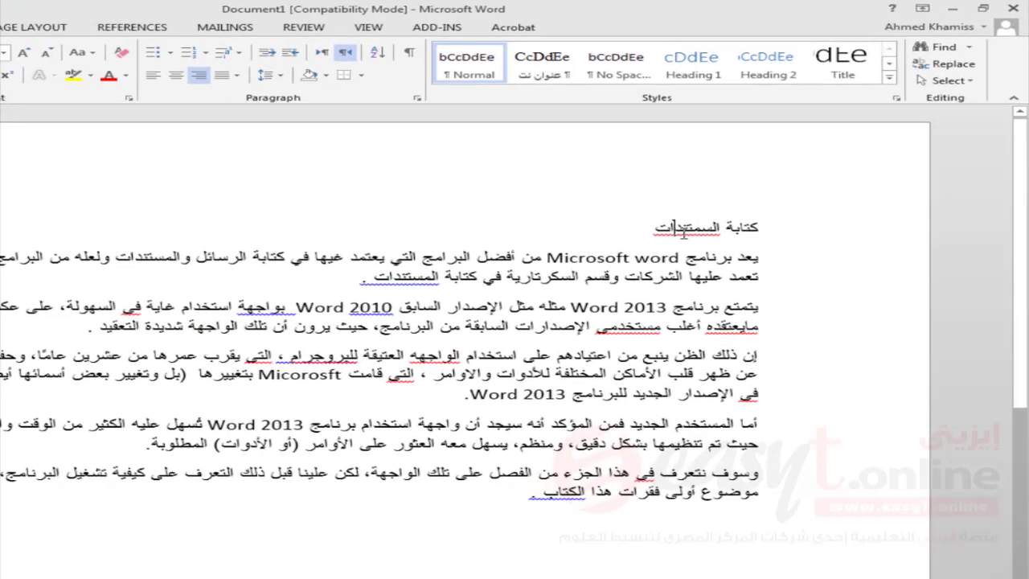
Correct the title to 'كتابة المستندات' and delete the space before the first paragraph's period.
right_click(760, 176)
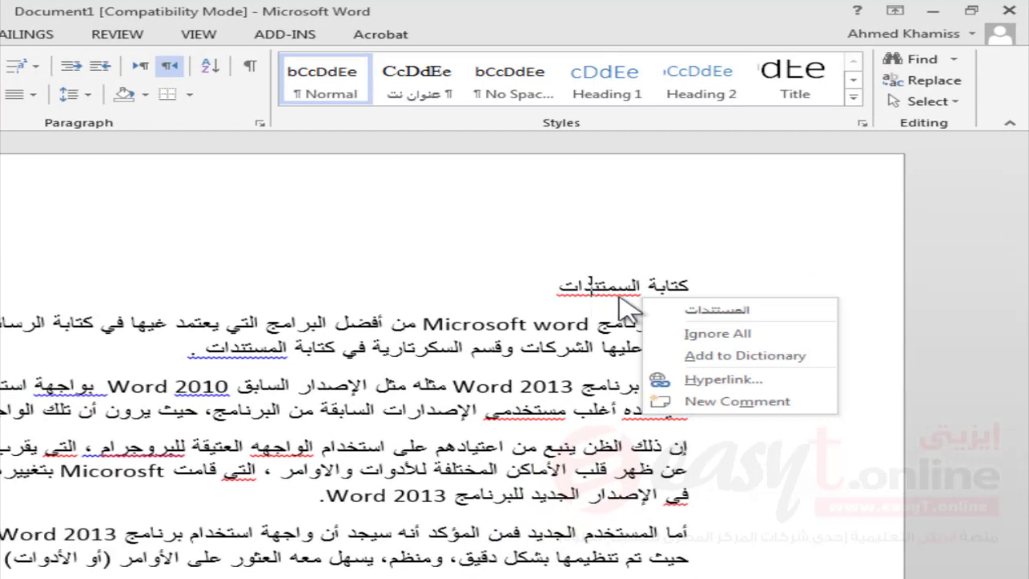
click(723, 312)
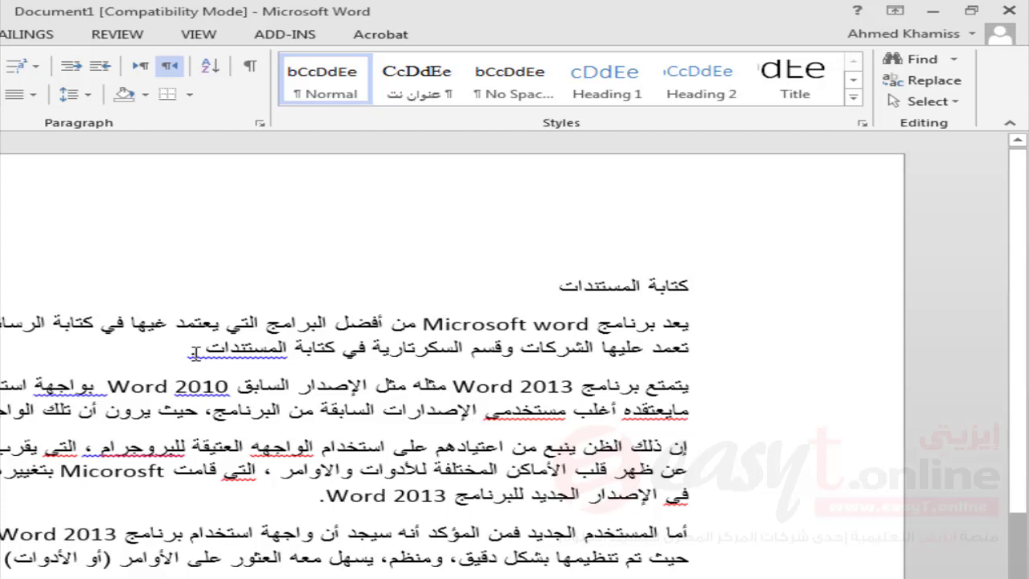
click(195, 352)
key(BackSpace)
key(BackSpace)
text(.)
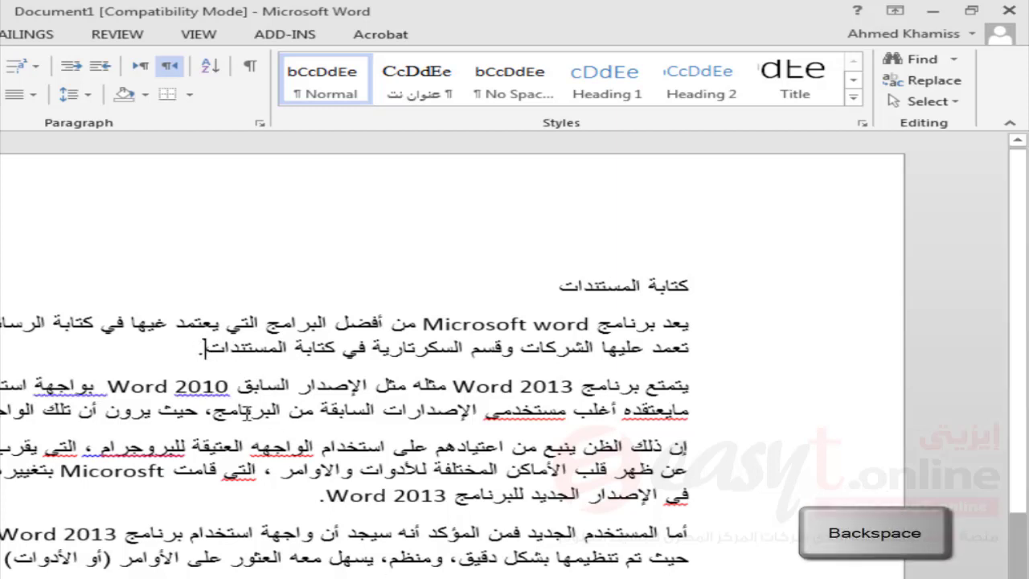
click(249, 408)
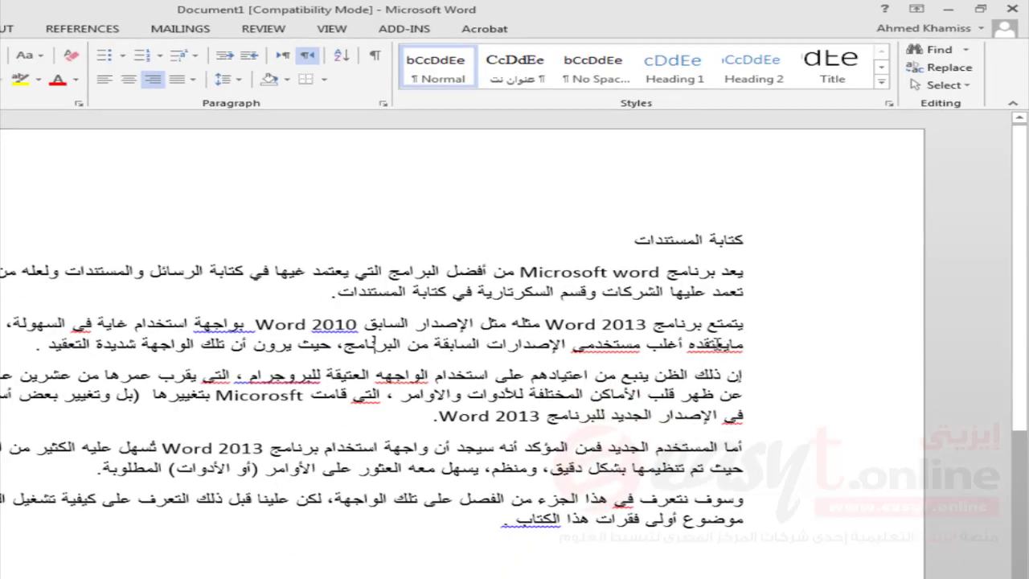
right_click(714, 340)
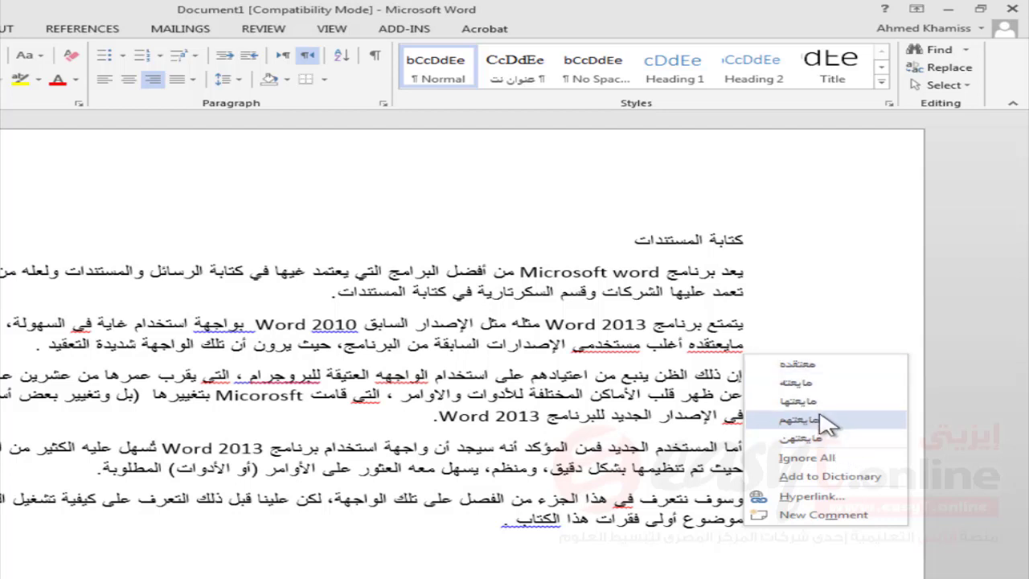
click(728, 355)
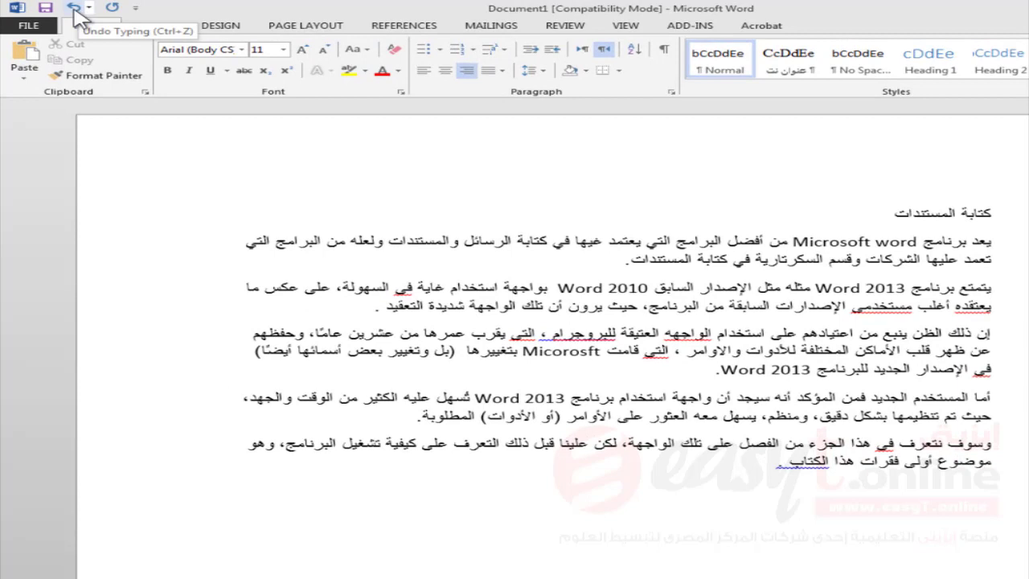
click(73, 8)
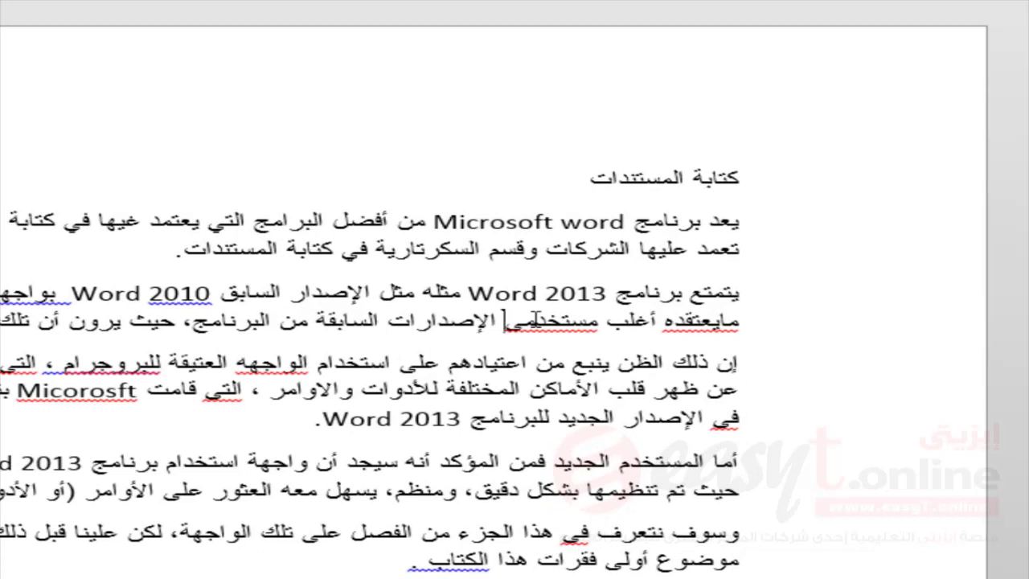
click(534, 321)
right_click(544, 321)
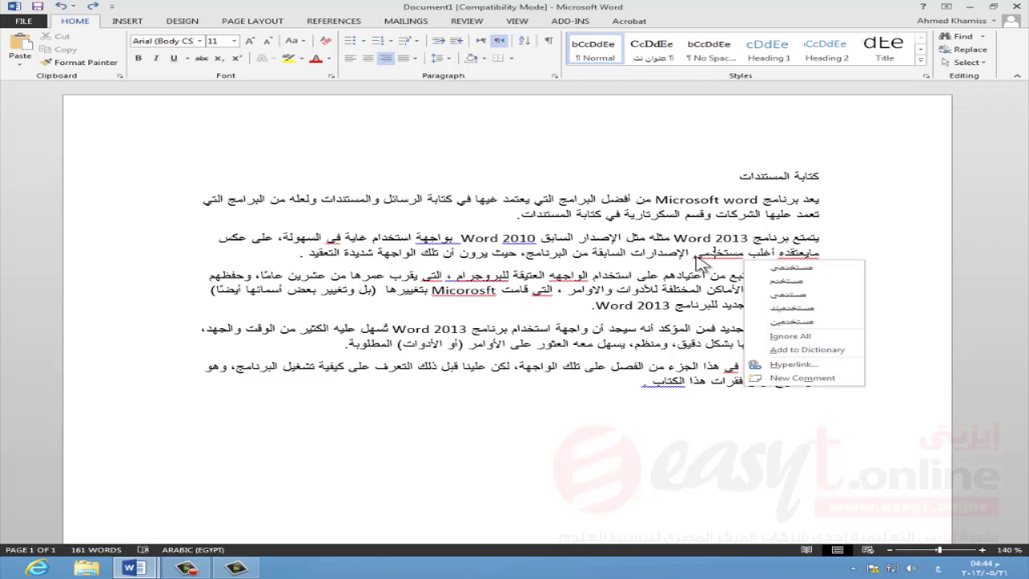
click(699, 260)
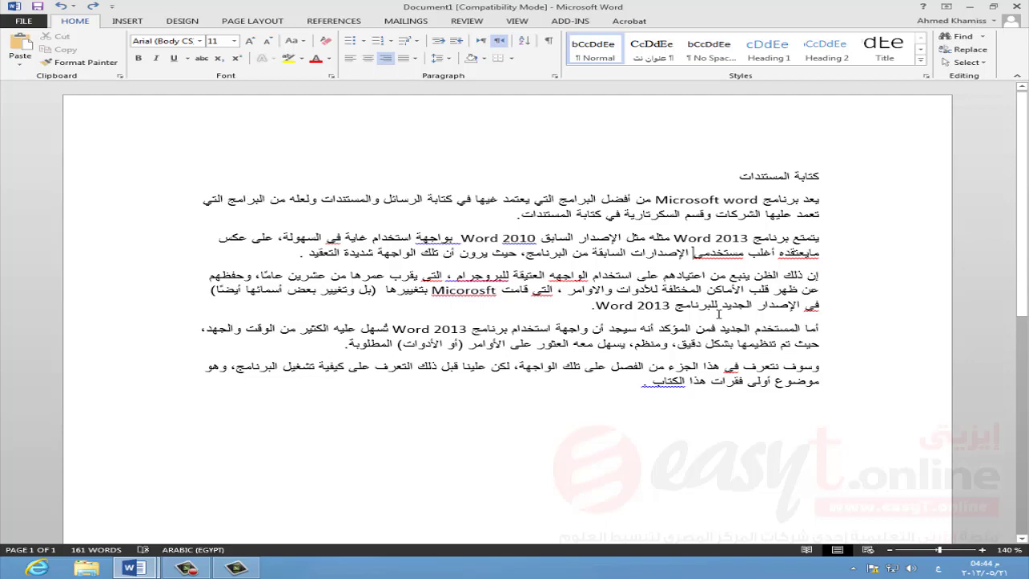
Apply Word's Proofing options and return the caret to the second paragraph.
click(23, 24)
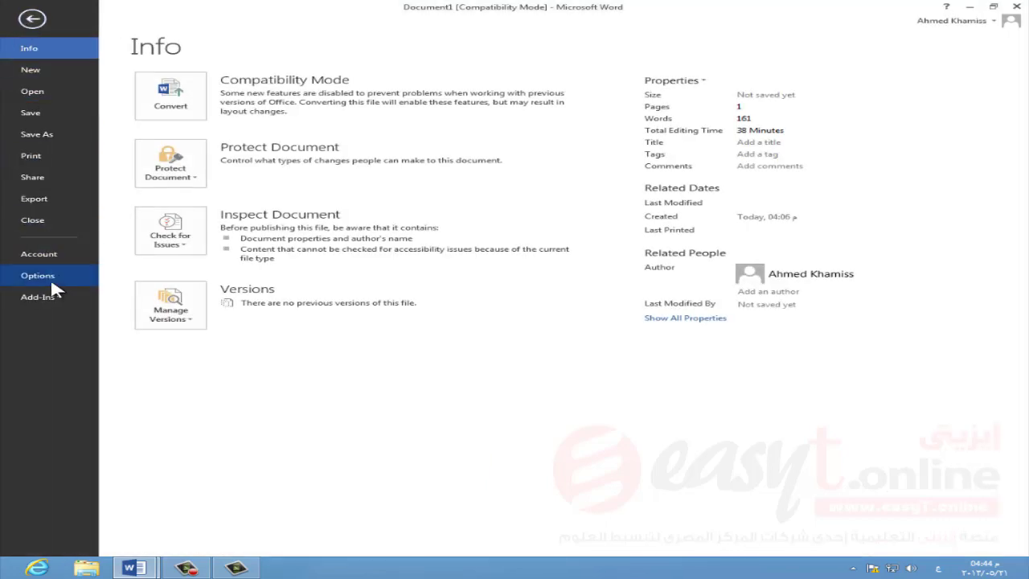
click(37, 276)
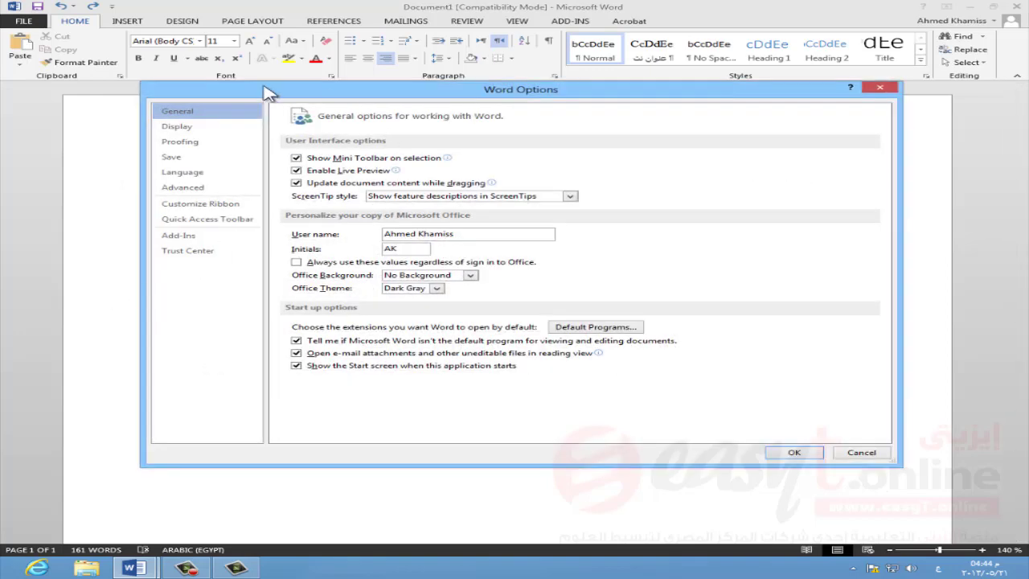
click(211, 145)
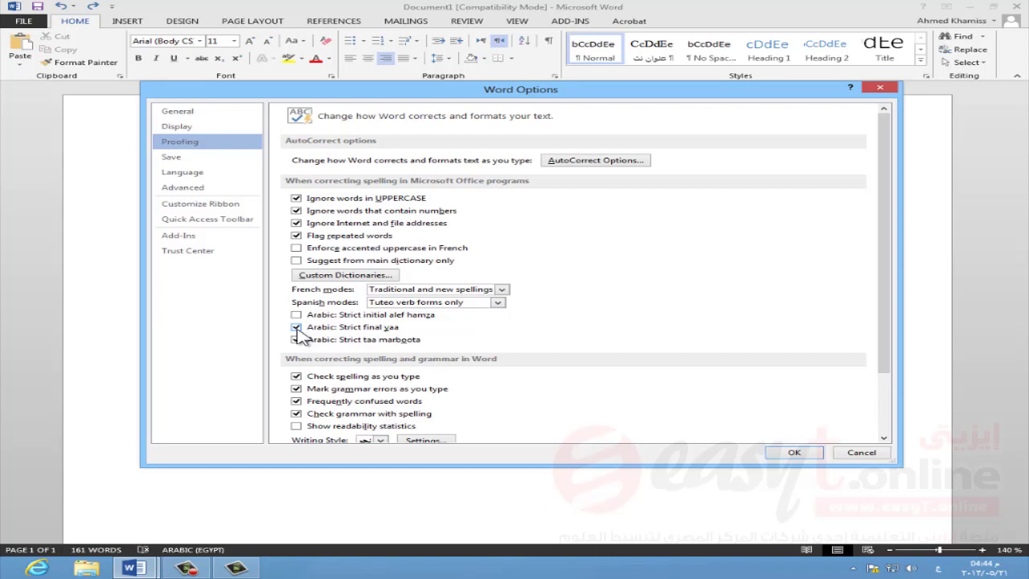
click(794, 452)
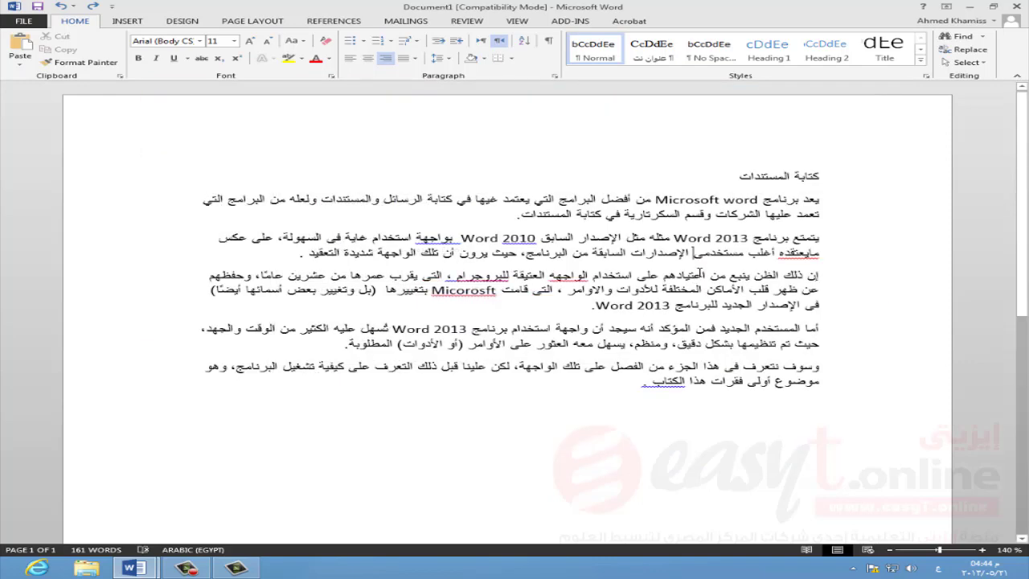
click(688, 265)
click(672, 253)
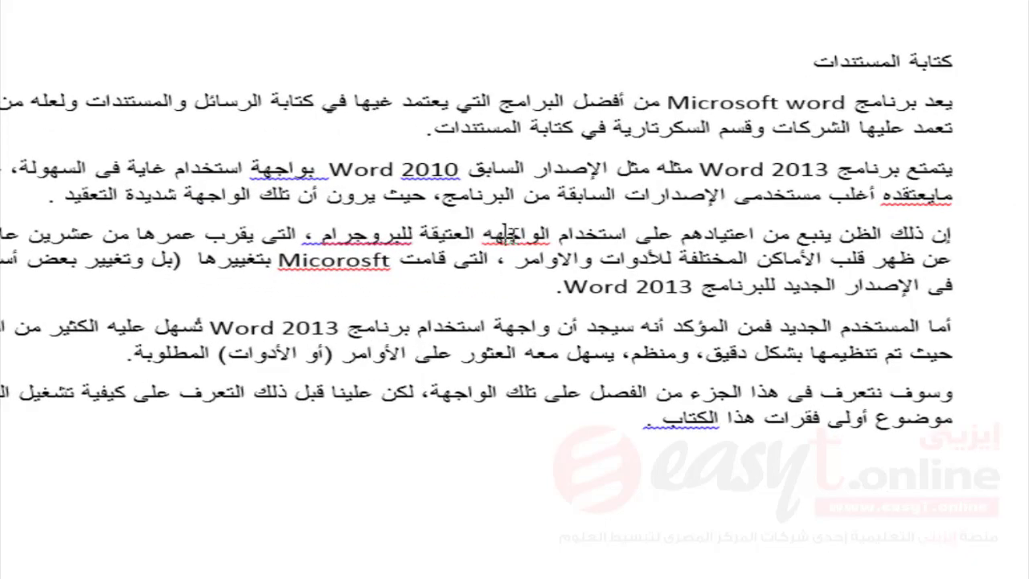
right_click(514, 239)
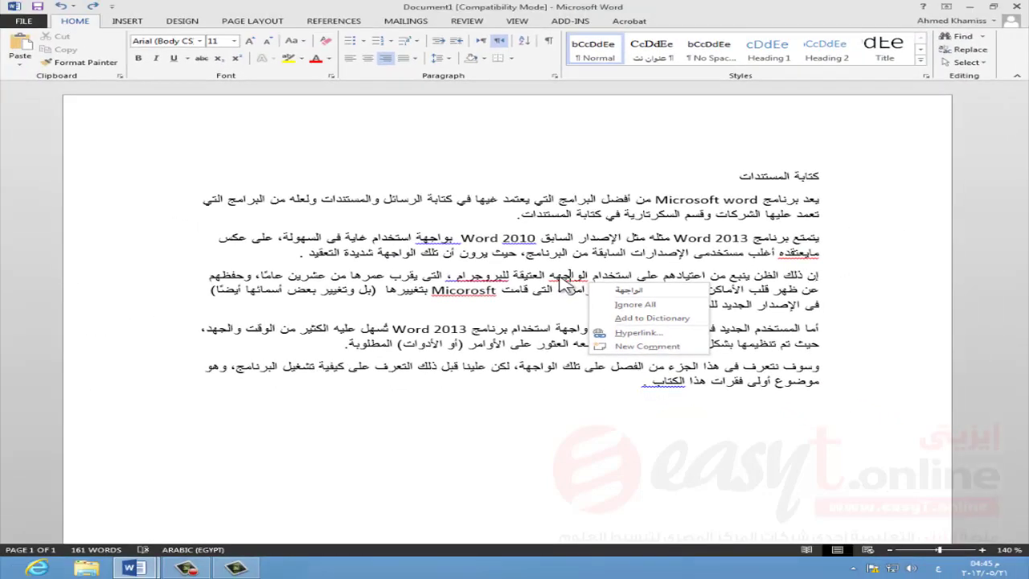
click(555, 275)
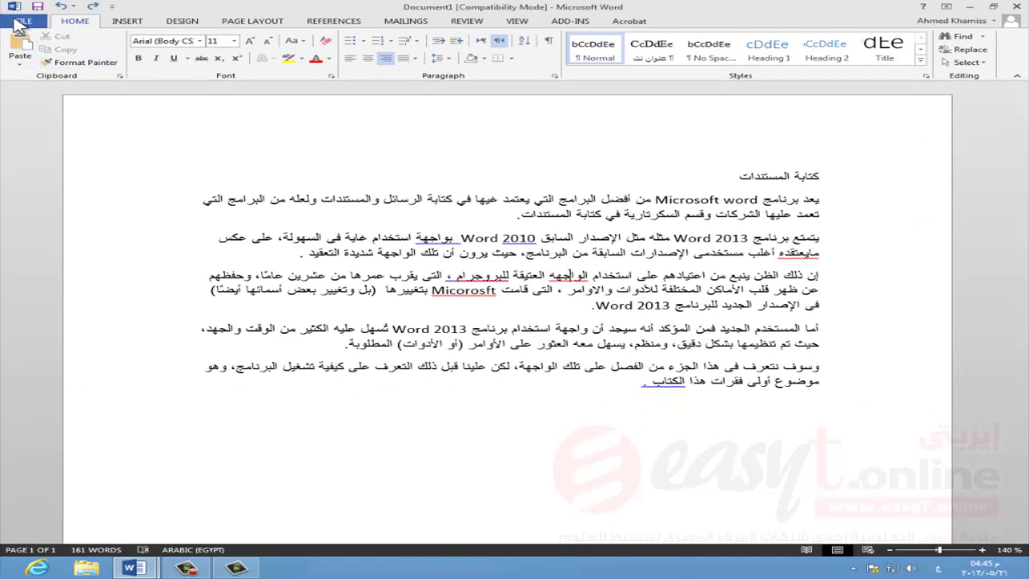
Turn off the 'Arabic: Strict taa marbota' proofing rule in Word Options.
click(16, 22)
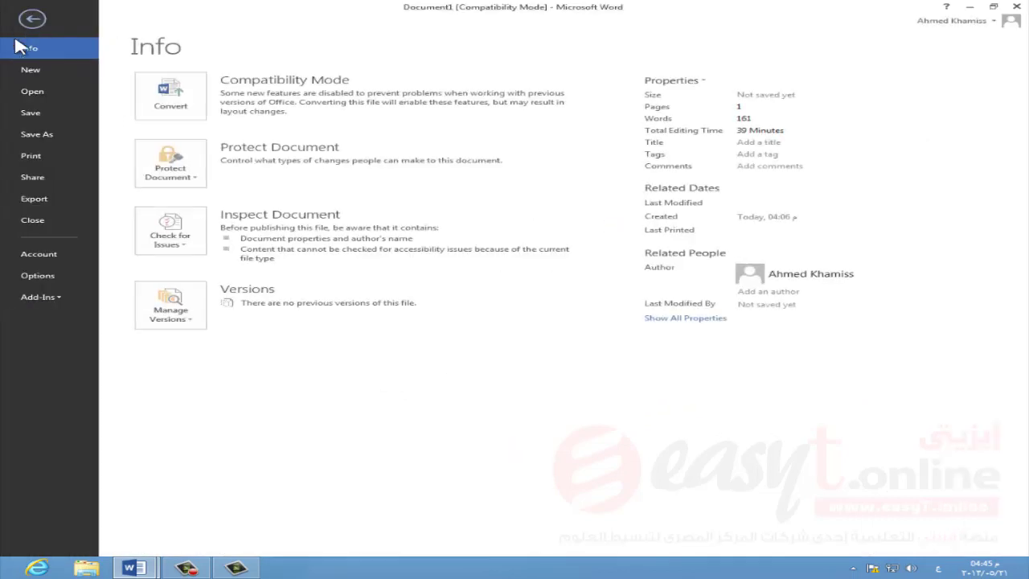
click(38, 275)
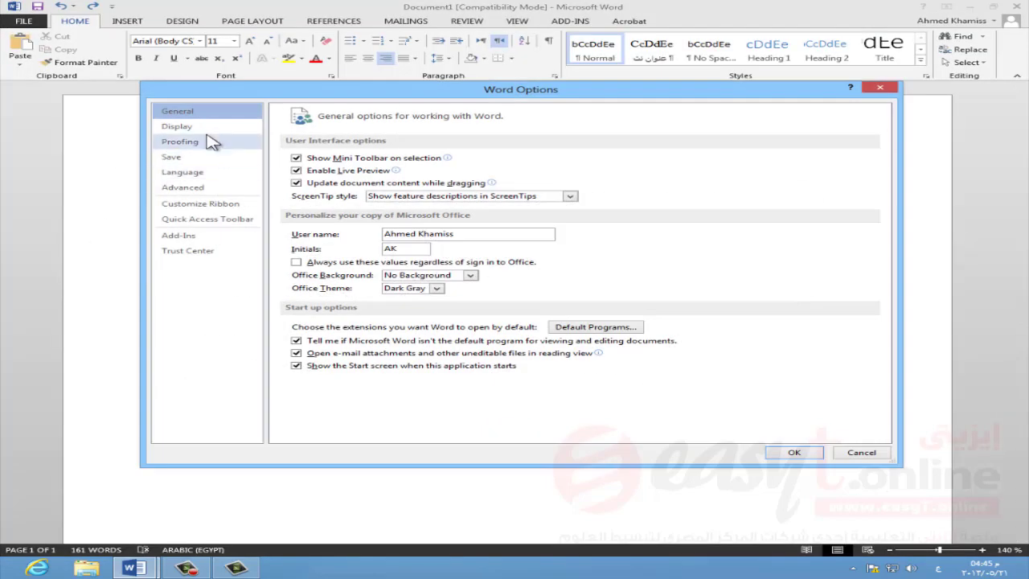
click(210, 142)
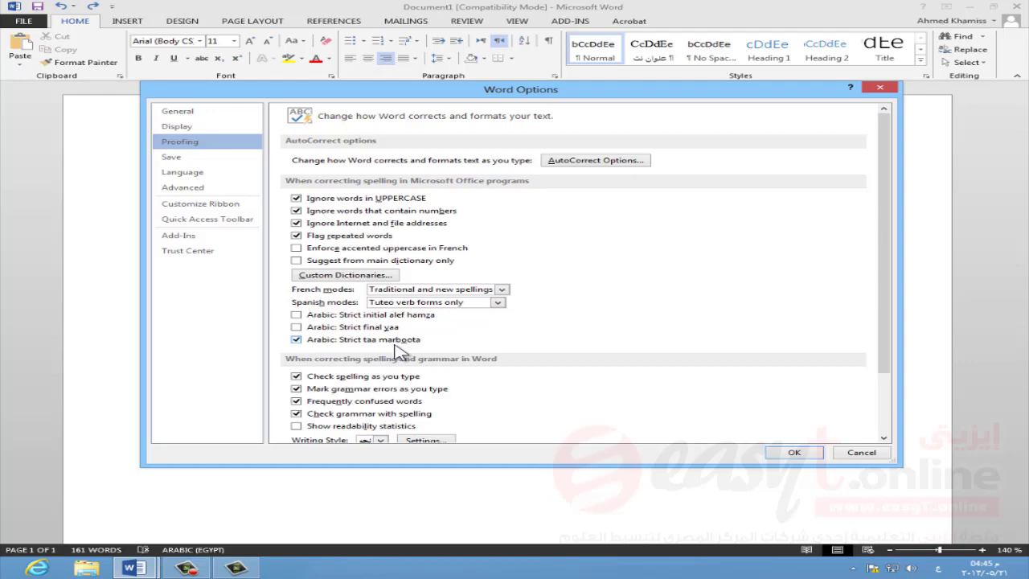
click(296, 339)
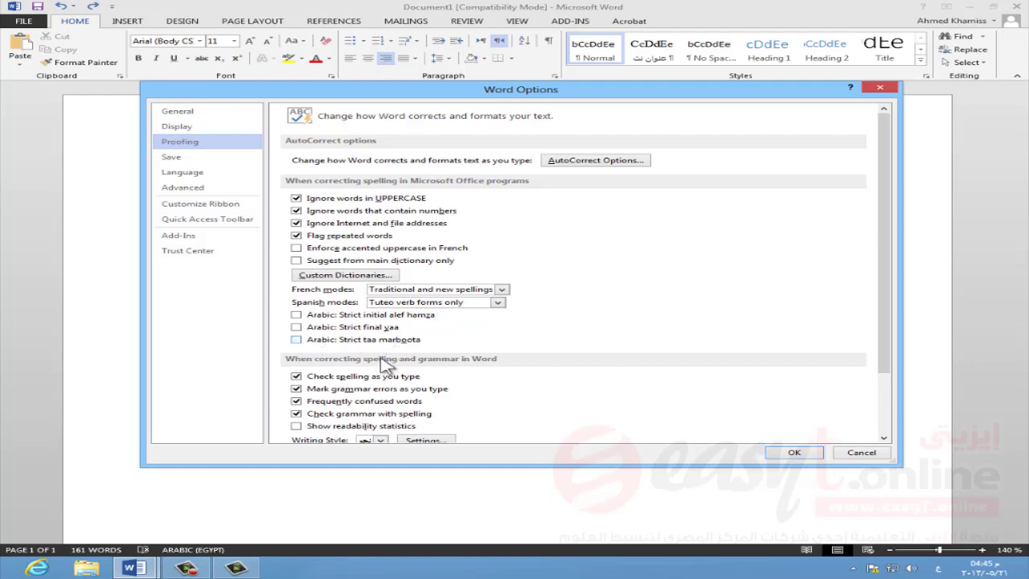
click(794, 452)
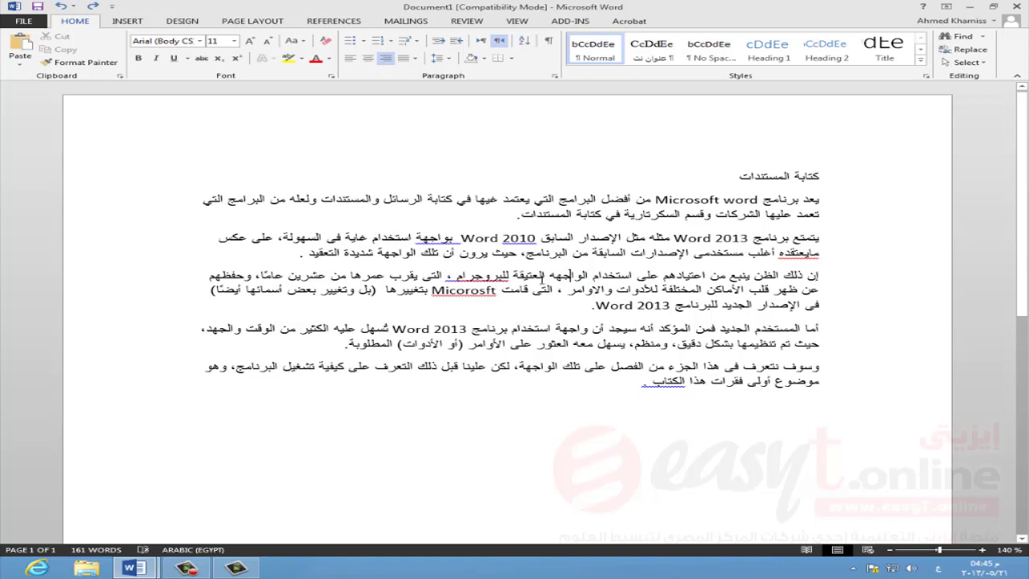
Change the last letter of الواجهه to ة and view the File Info page.
key(BackSpace)
text(ة)
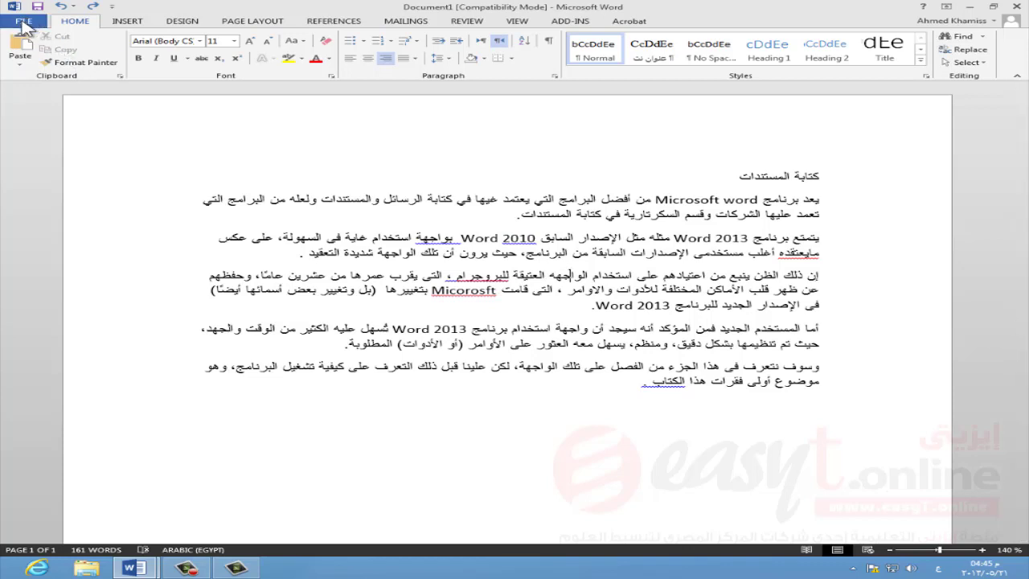
click(24, 22)
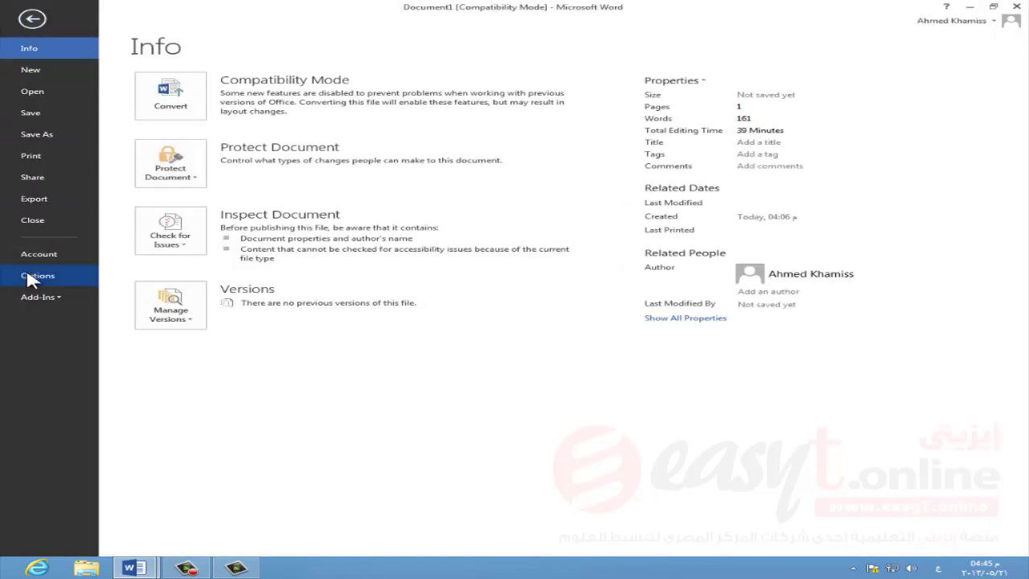
Re-enable the 'Arabic: Strict taa marbota' proofing rule in Word Options.
click(31, 278)
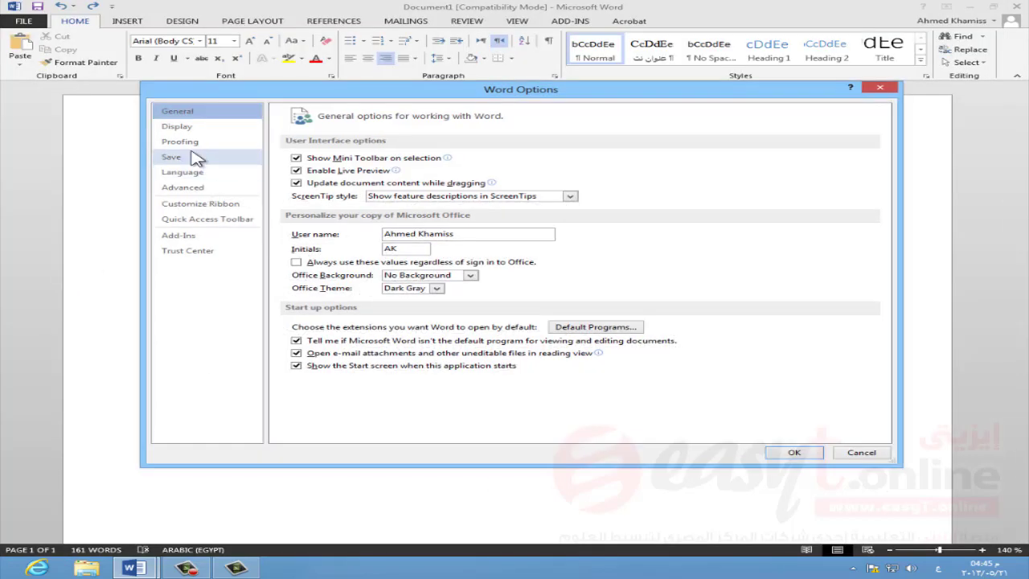
click(190, 144)
click(296, 339)
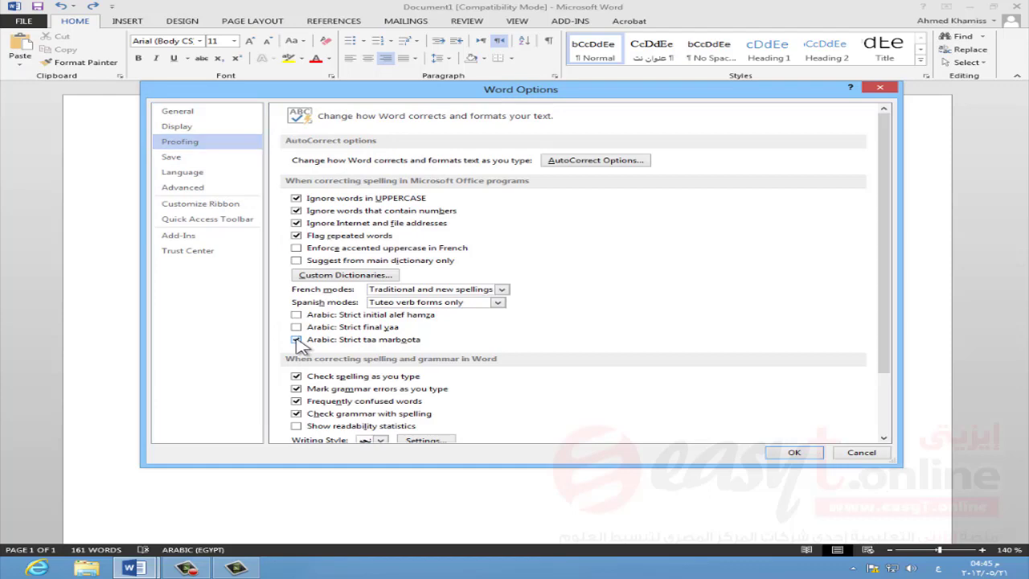
click(792, 453)
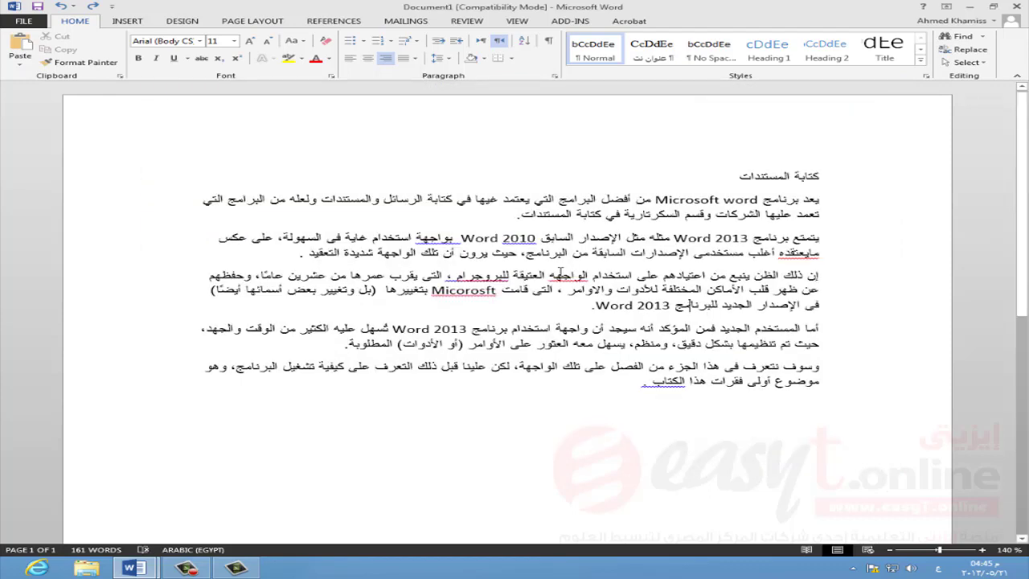
Correct الواجهه to الواجهة and add للبروجرام to the dictionary.
right_click(572, 281)
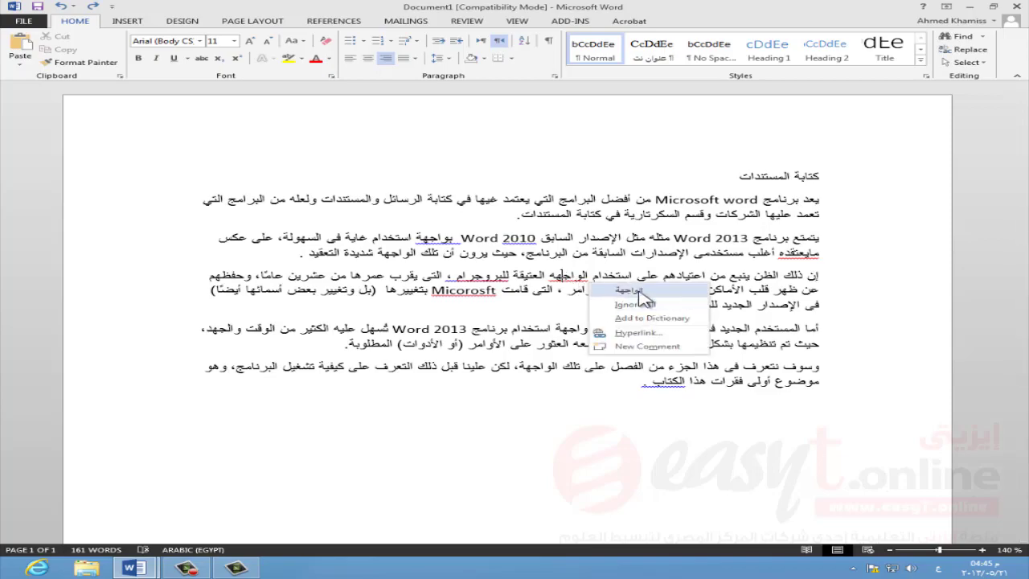
click(637, 291)
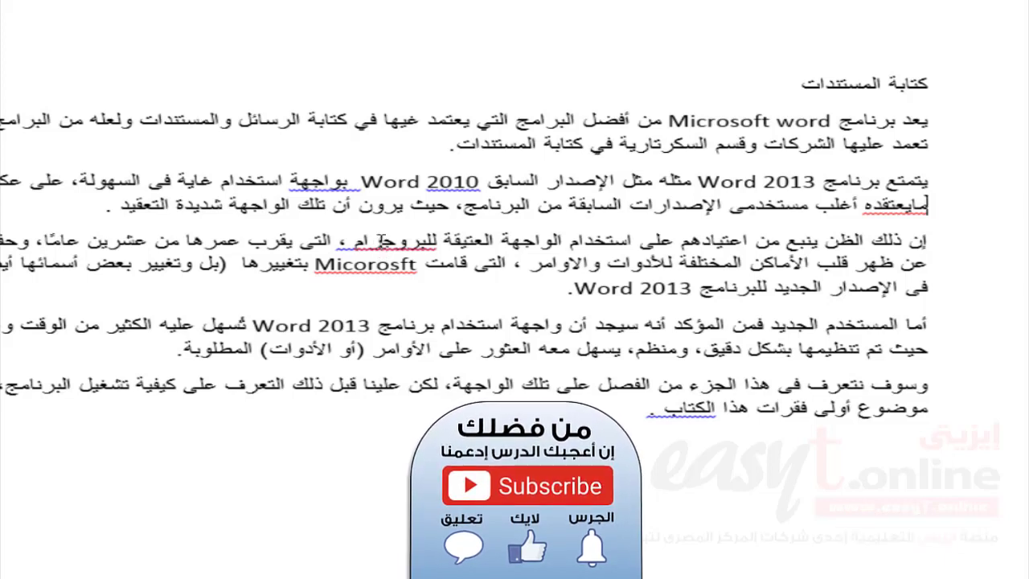
right_click(382, 241)
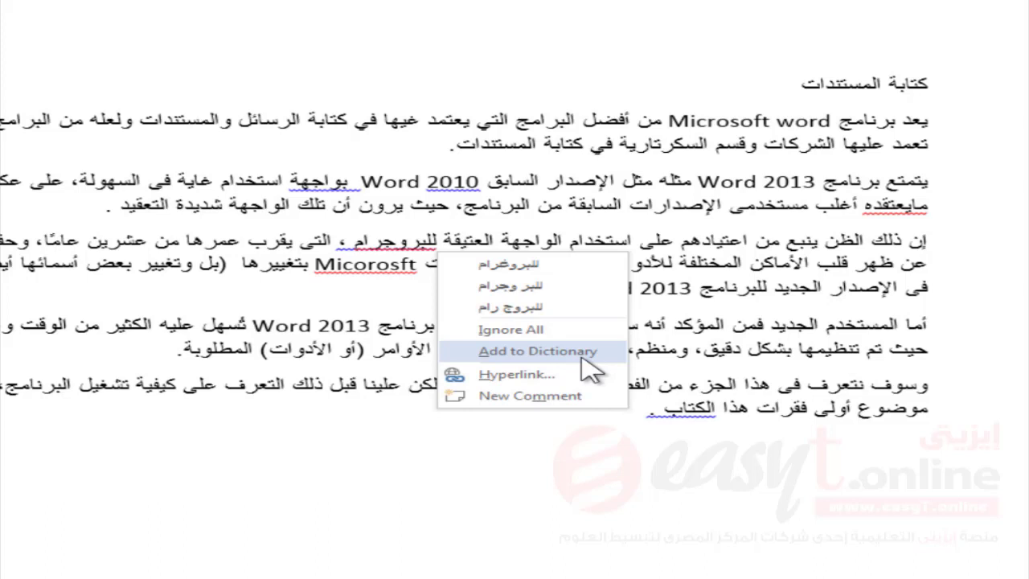
click(581, 360)
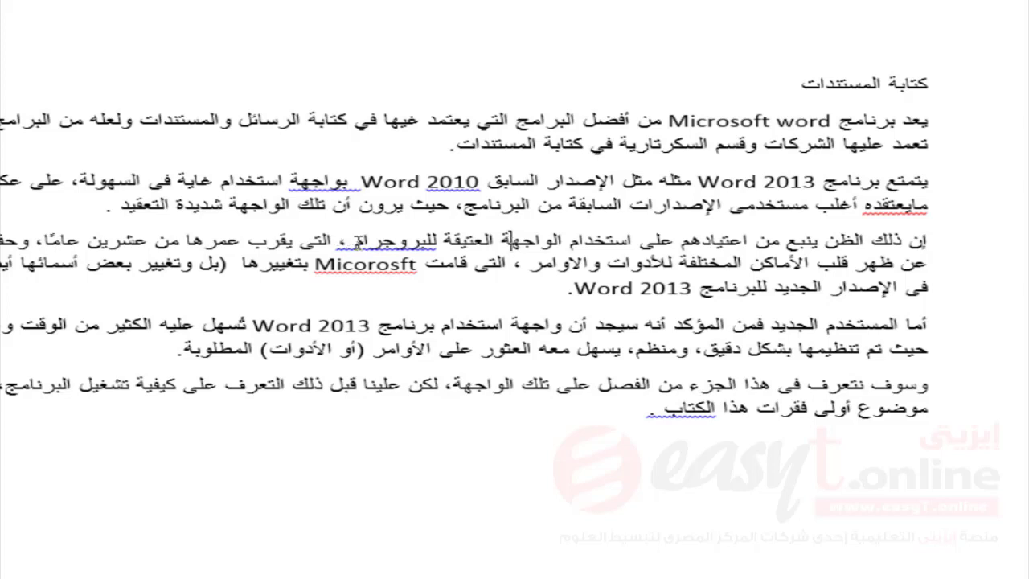
Replace للبروجرام with the suggested 'للبروجرام،' so it is no longer flagged.
right_click(357, 243)
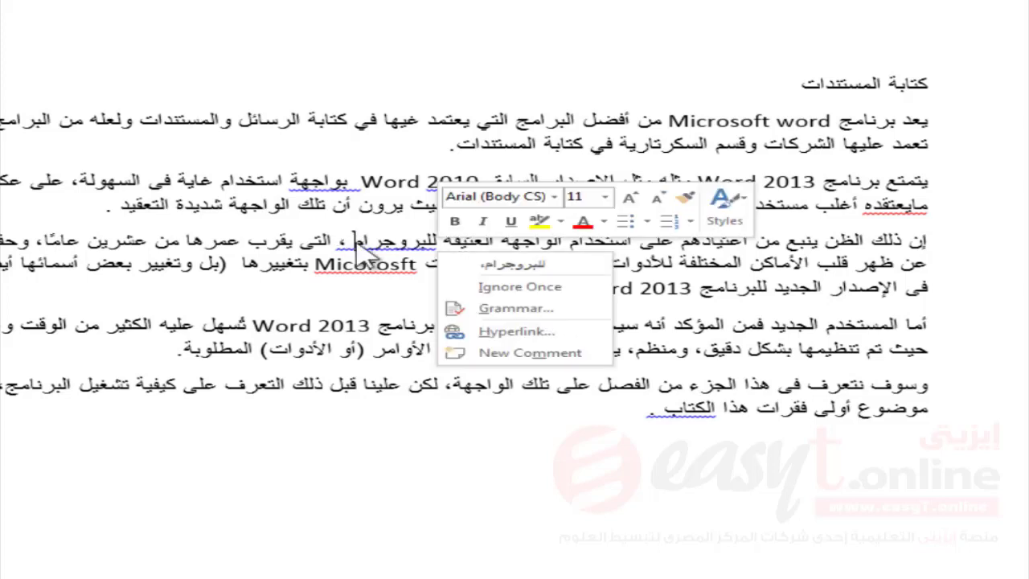
click(495, 273)
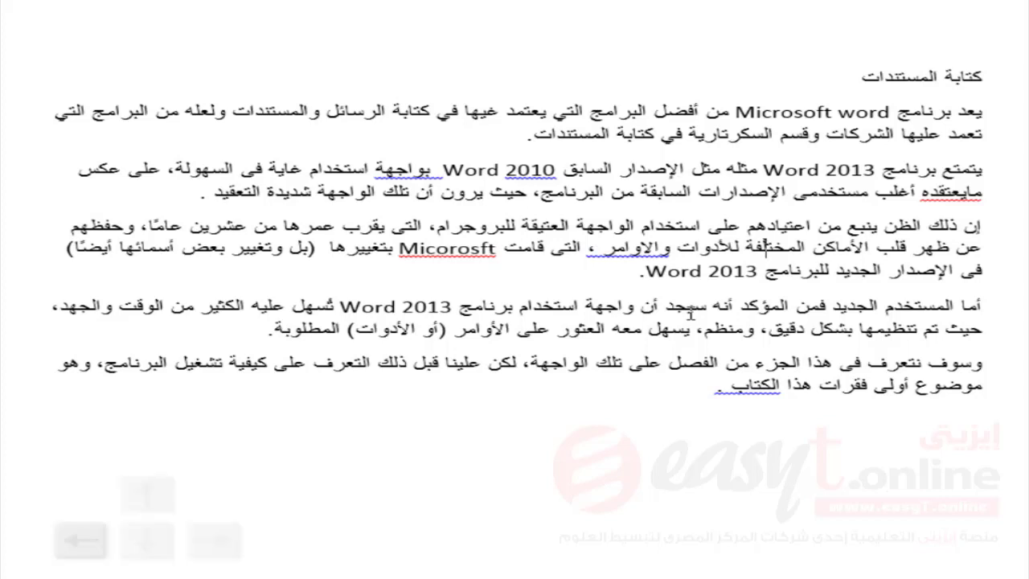
Delete the stray space before the comma after «والاوامر» so paragraph three reads 'والأوامر، التي'.
key(Up)
key(Up)
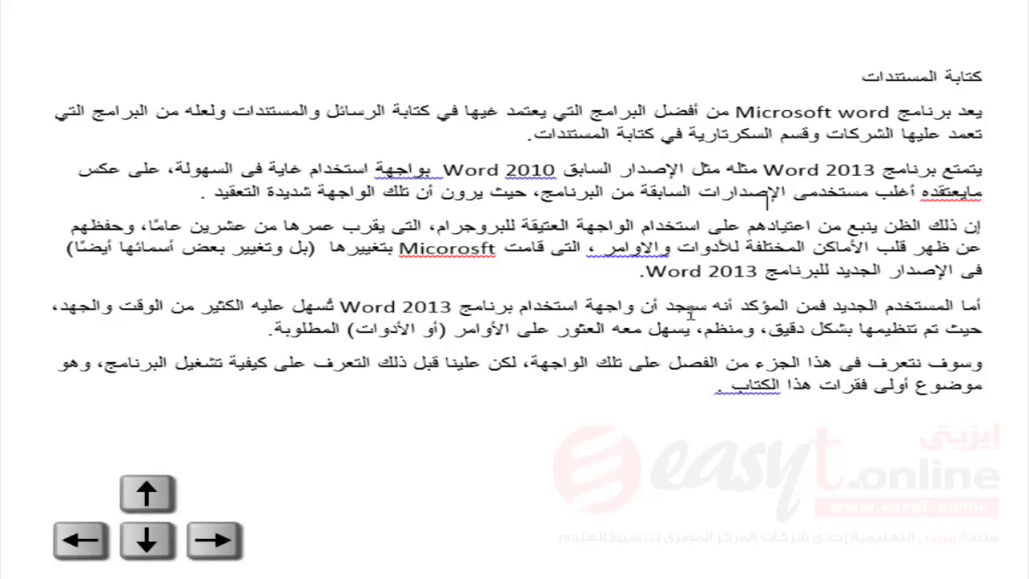
key(Down)
key(Down)
key(Down)
key(Up)
key(Left)
key(Left)
key(Left)
key(Left)
key(Left)
key(Left)
key(Left)
key(Left)
key(Left)
key(Left)
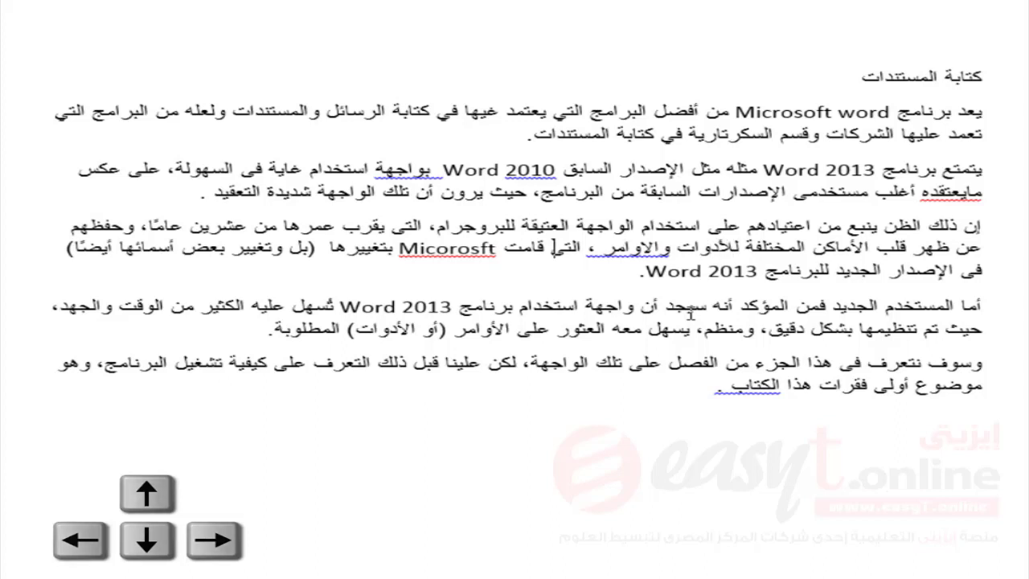
key(Left)
key(Left)
key(Left)
key(Right)
key(Right)
key(Right)
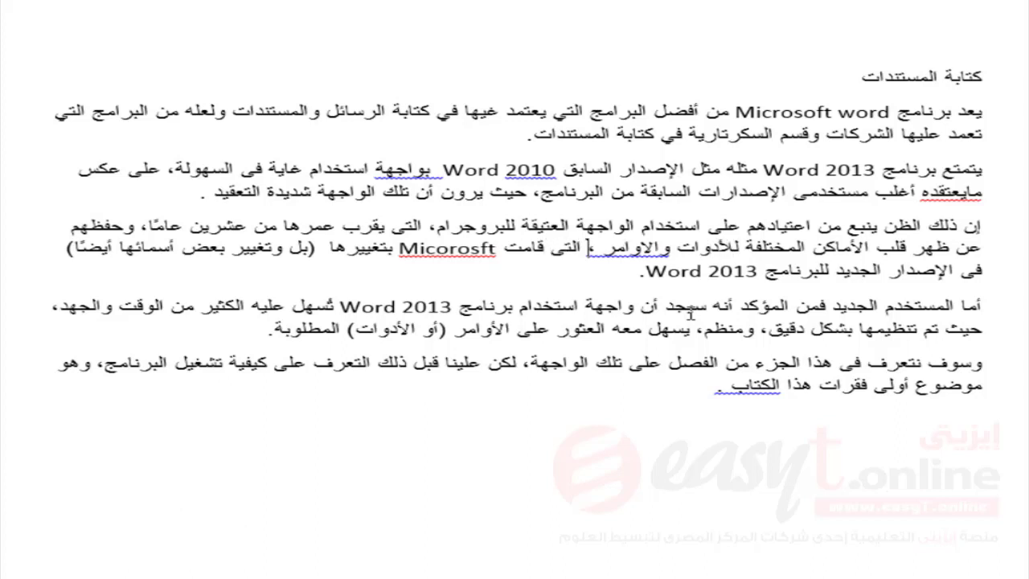
key(Right)
key(BackSpace)
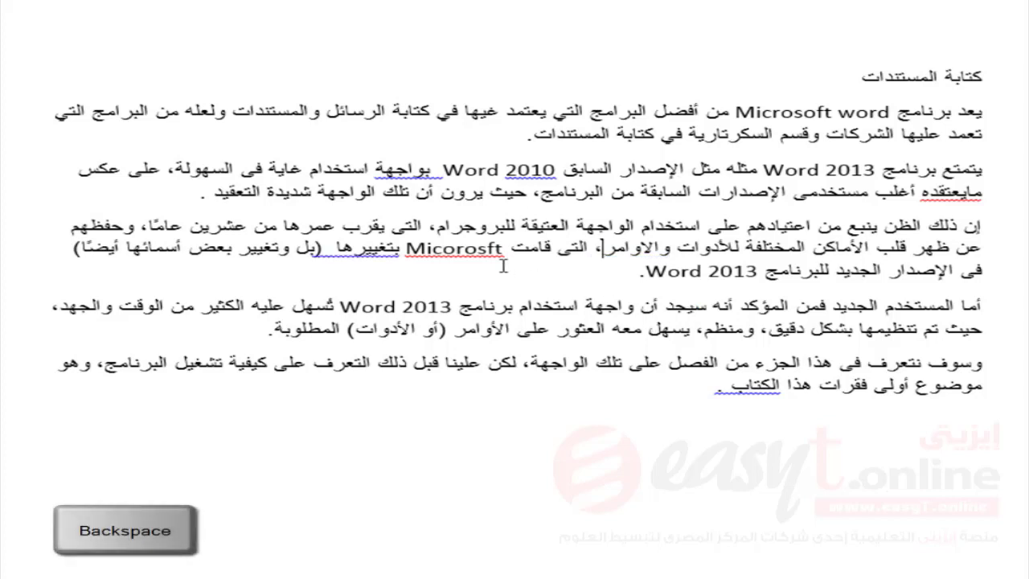
key(Left)
key(Left)
key(Left)
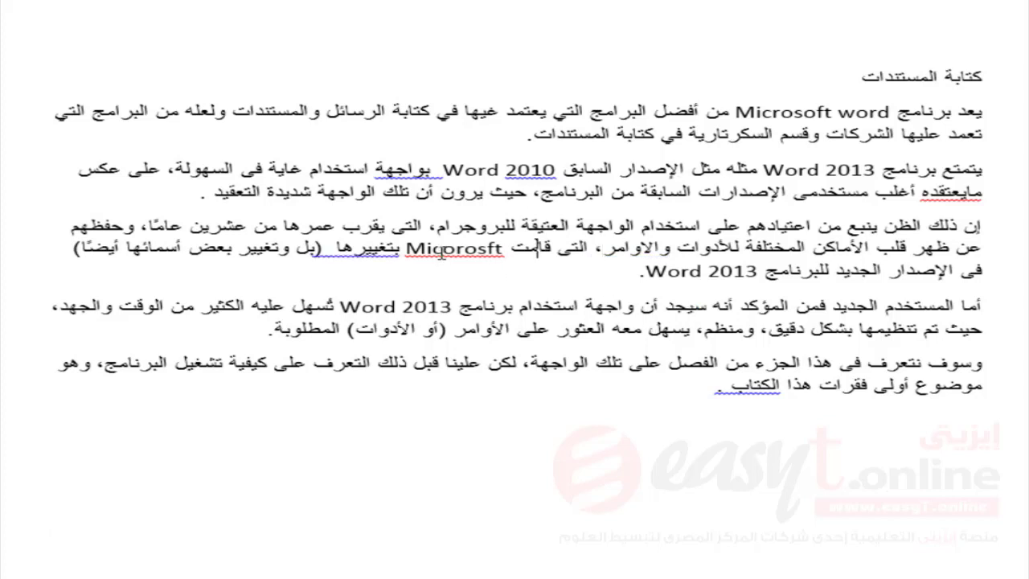
Correct Micorosft to Microsoft, then delete the extra spaces after 'Word 2010' and before '(بل'.
right_click(456, 251)
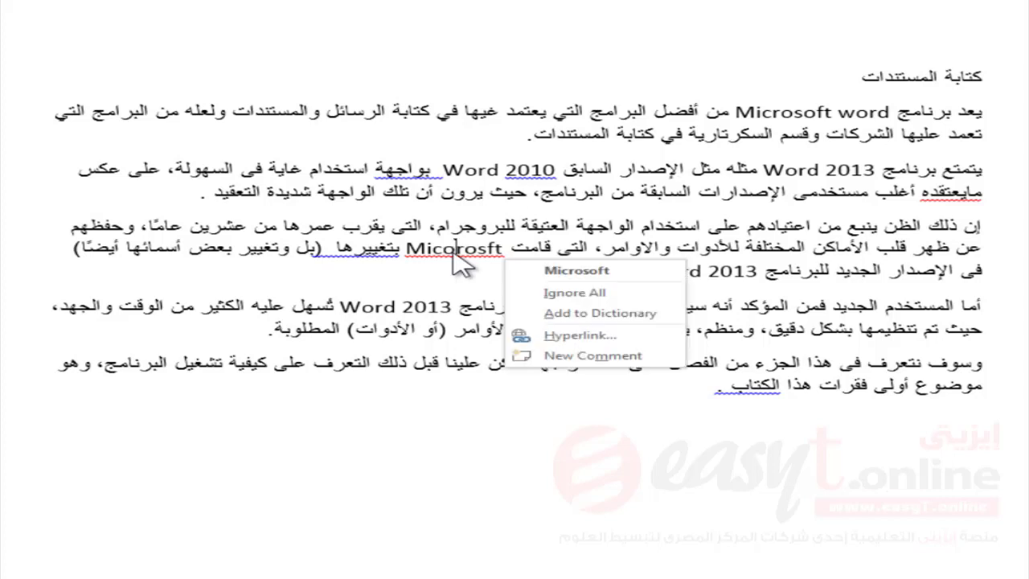
click(577, 271)
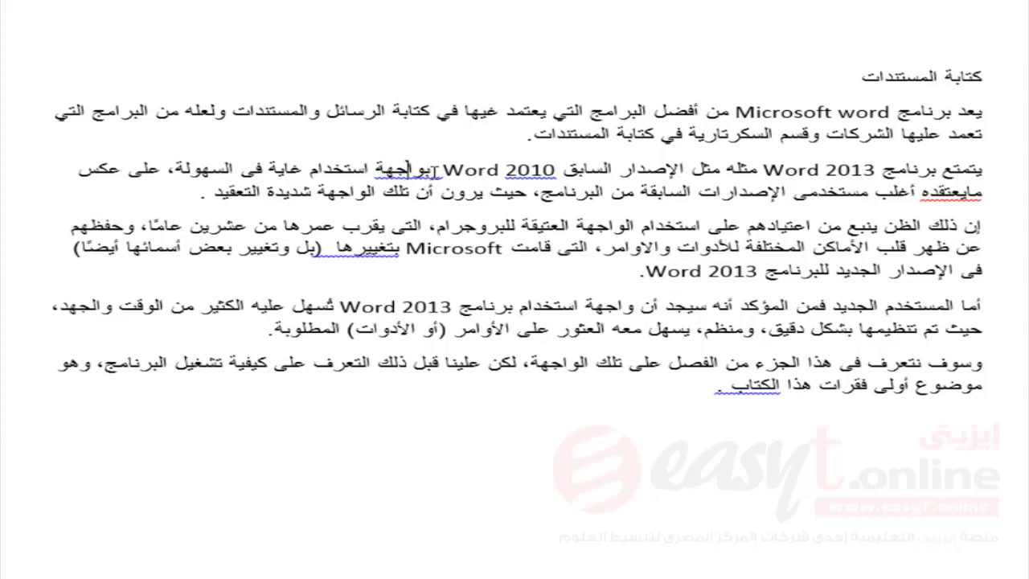
click(432, 170)
drag(432, 169, 439, 170)
click(438, 170)
drag(438, 169, 432, 170)
key(Delete)
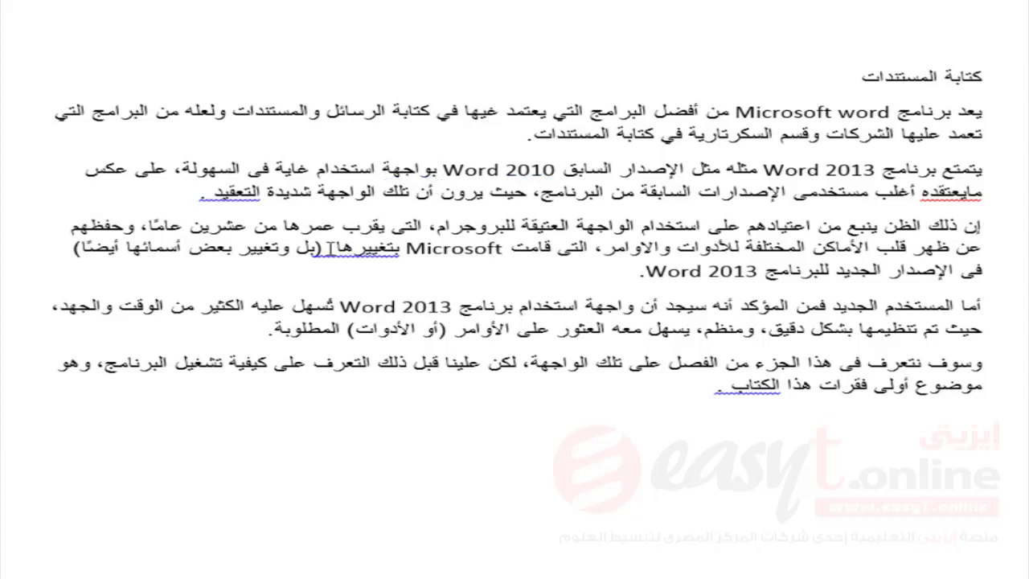
click(325, 253)
key(BackSpace)
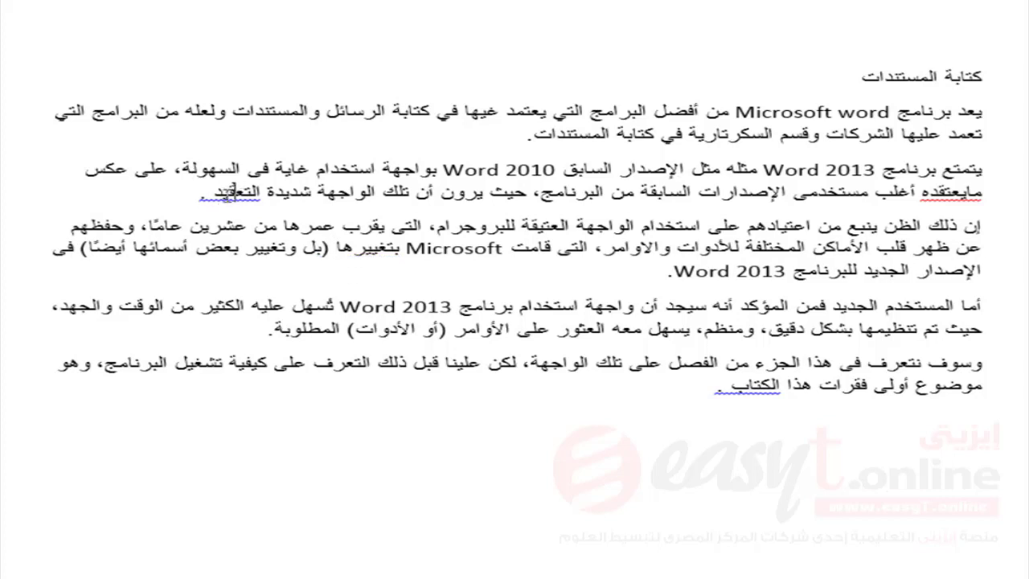
Replace the red-underlined التعقيد and الكتاب with their top spelling suggestions.
right_click(233, 195)
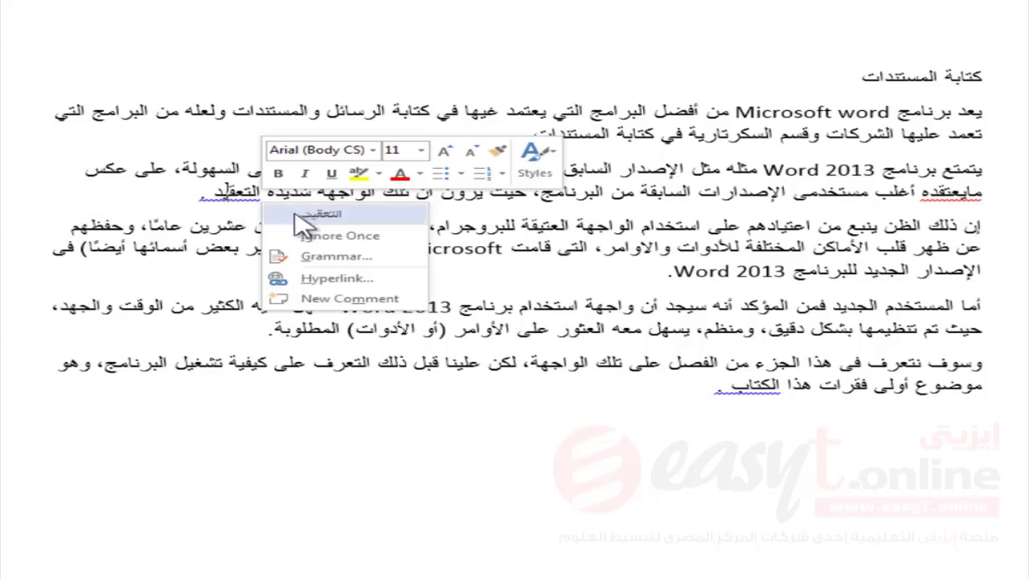
click(305, 211)
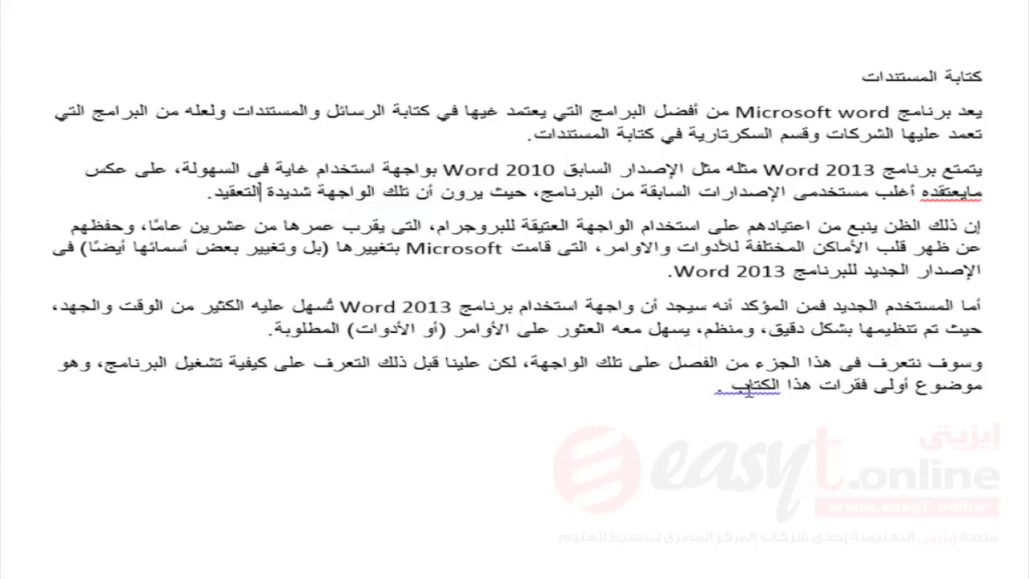
right_click(774, 385)
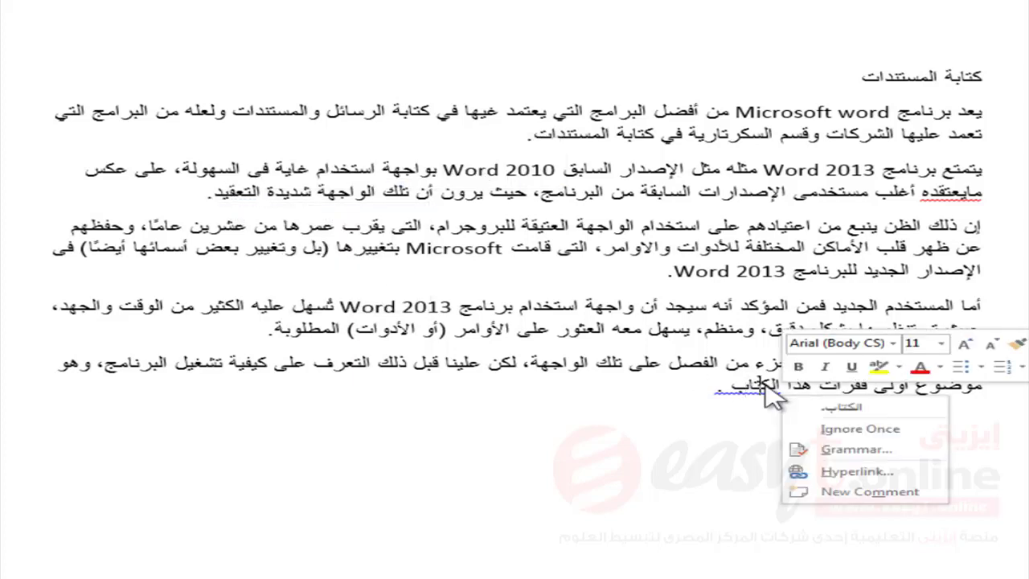
click(840, 409)
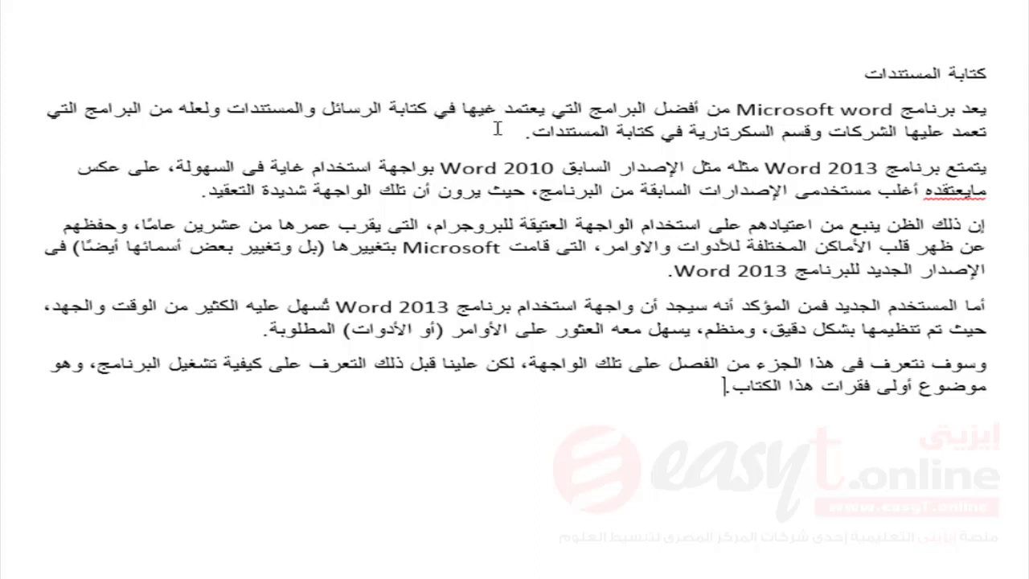
Overwrite the misspelled غيها on the first line with عليها.
mouse_move(465, 135)
double_click(480, 107)
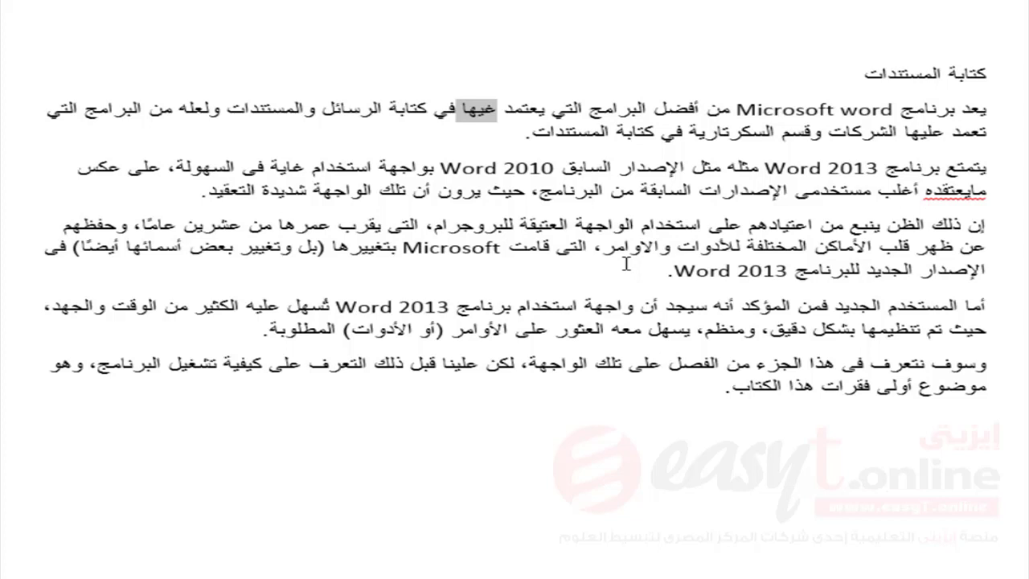
text(عل)
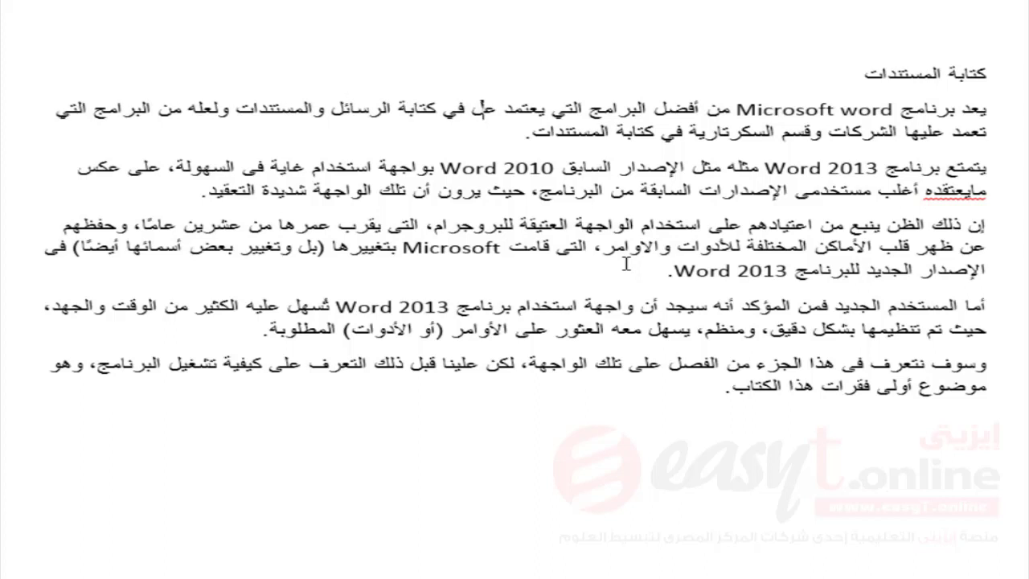
text(يها)
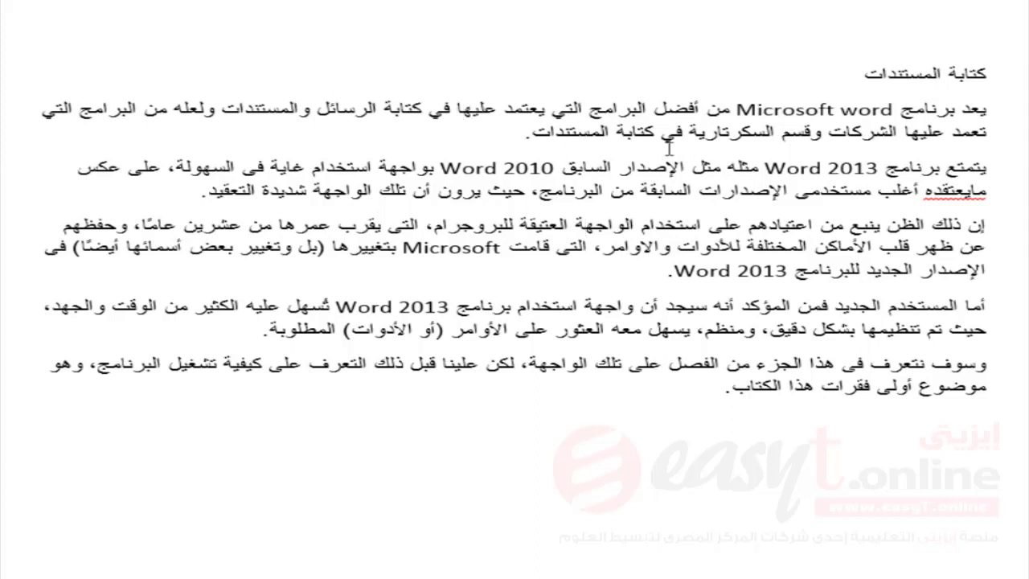
click(884, 161)
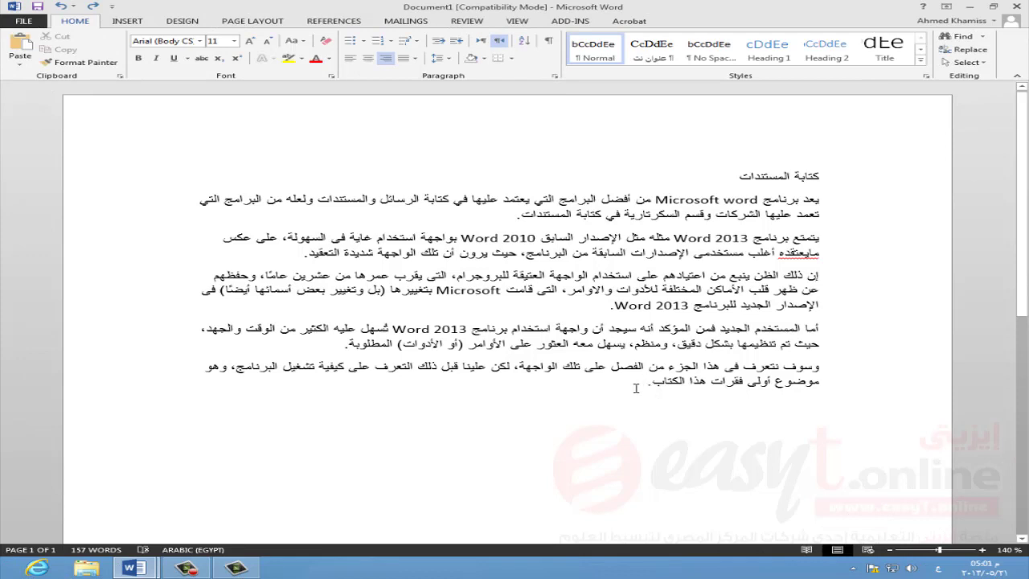
In Word Options' Proofing settings, turn on 'Arabic: Strict initial alef hamza'.
click(24, 21)
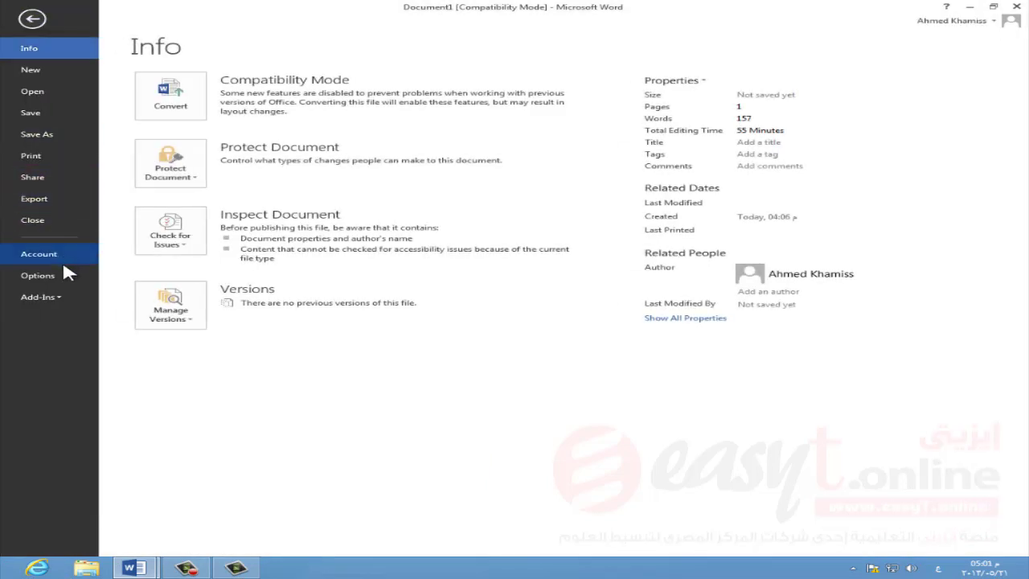
key(Escape)
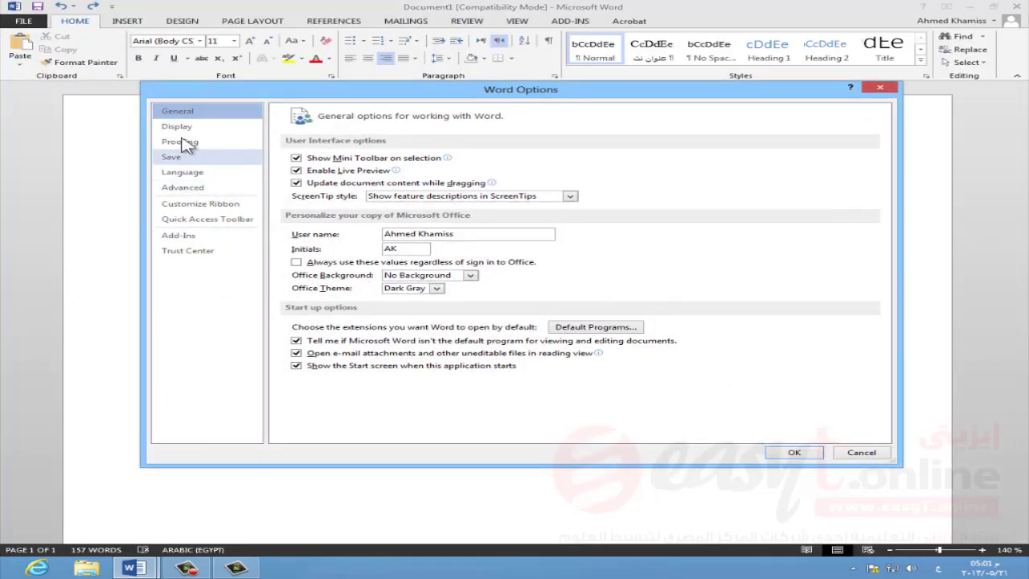
click(202, 151)
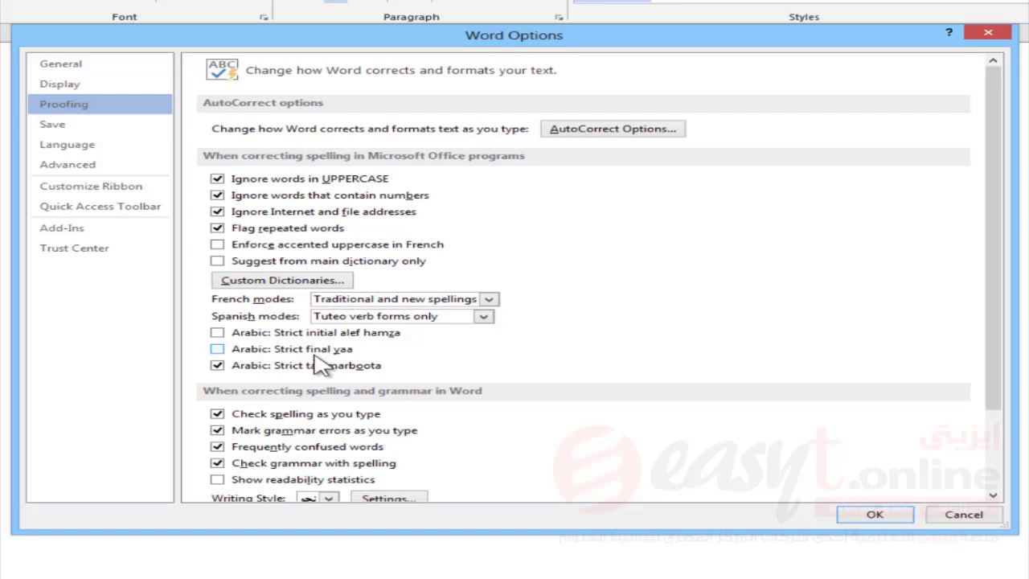
click(218, 333)
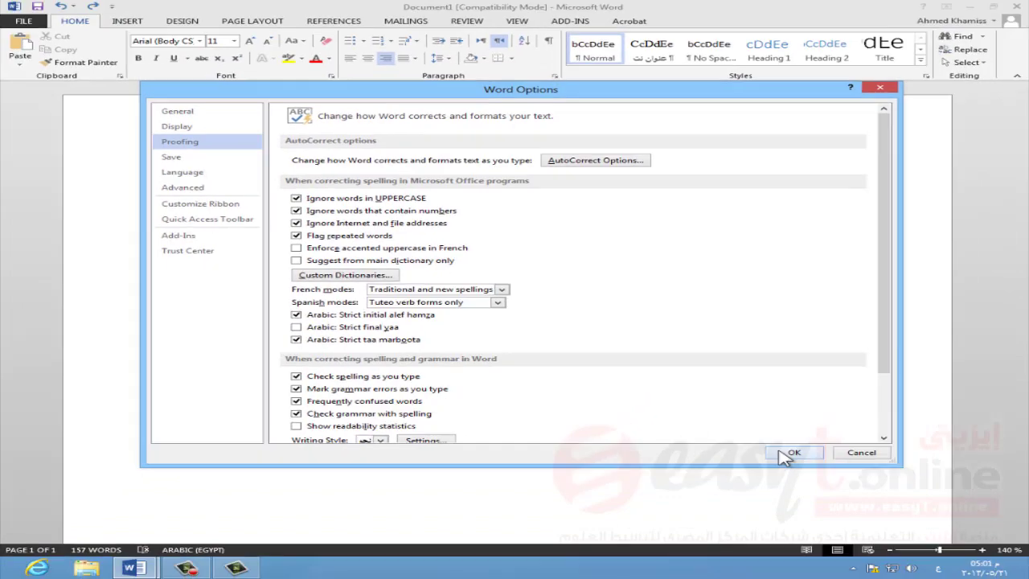
Confirm Word Options with OK and change والاوامر to the suggested والأوامر.
click(789, 453)
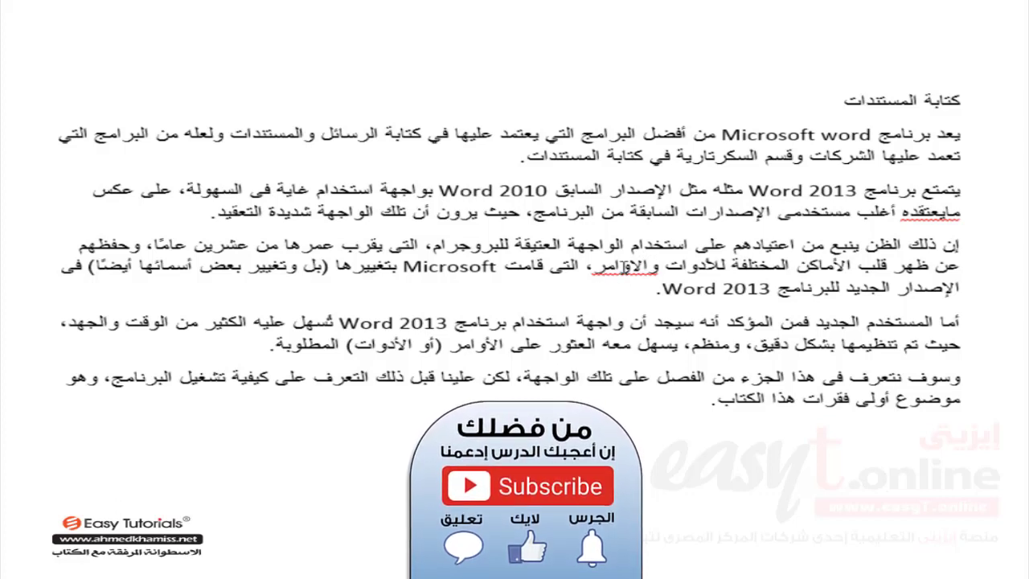
right_click(657, 277)
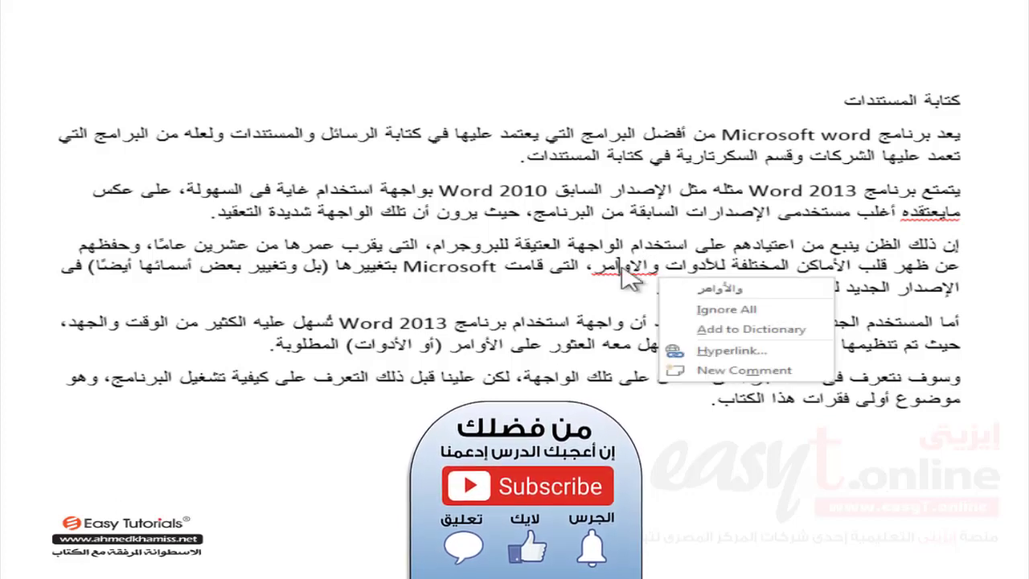
click(739, 288)
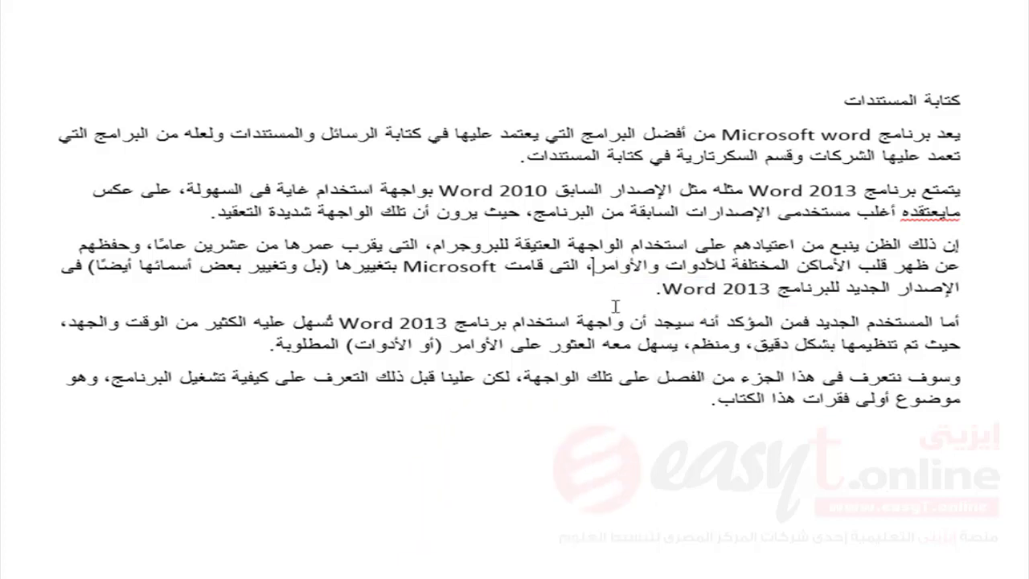